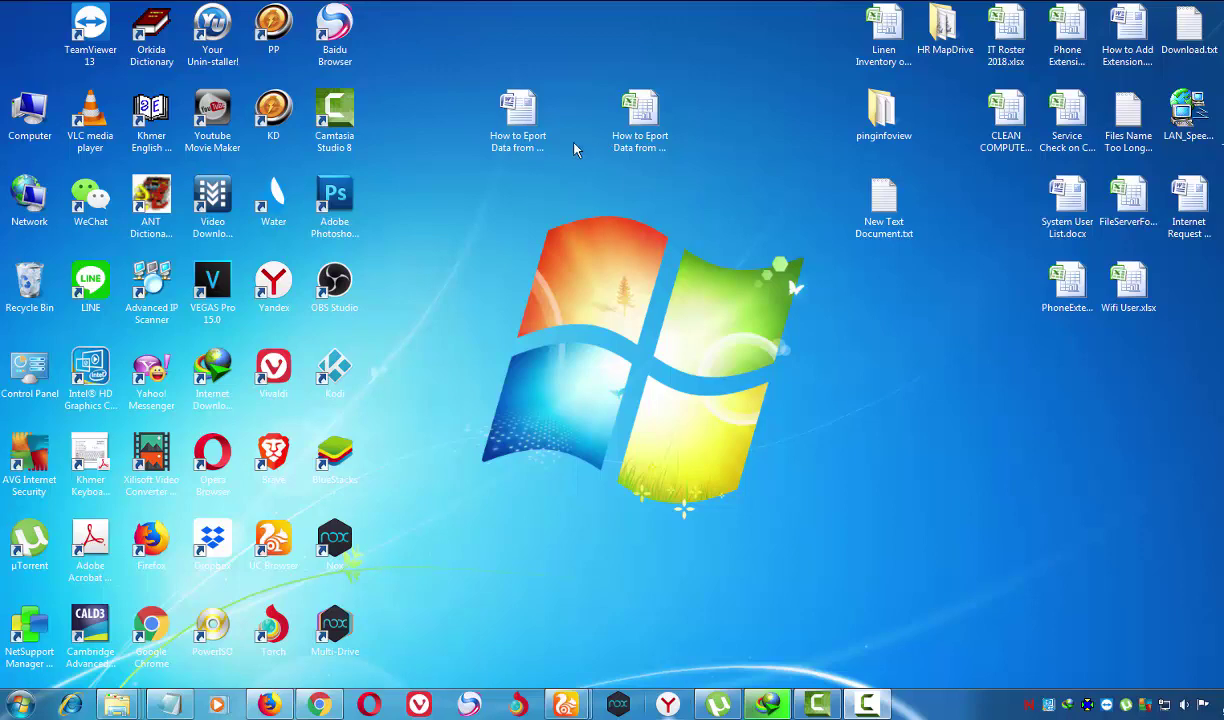
Step: Open 'How to Eport Data from Excel to Word.docx' and type the title 'how to export data from Excel to Word'
{"action": "double_click", "coordinate": [520, 116]}
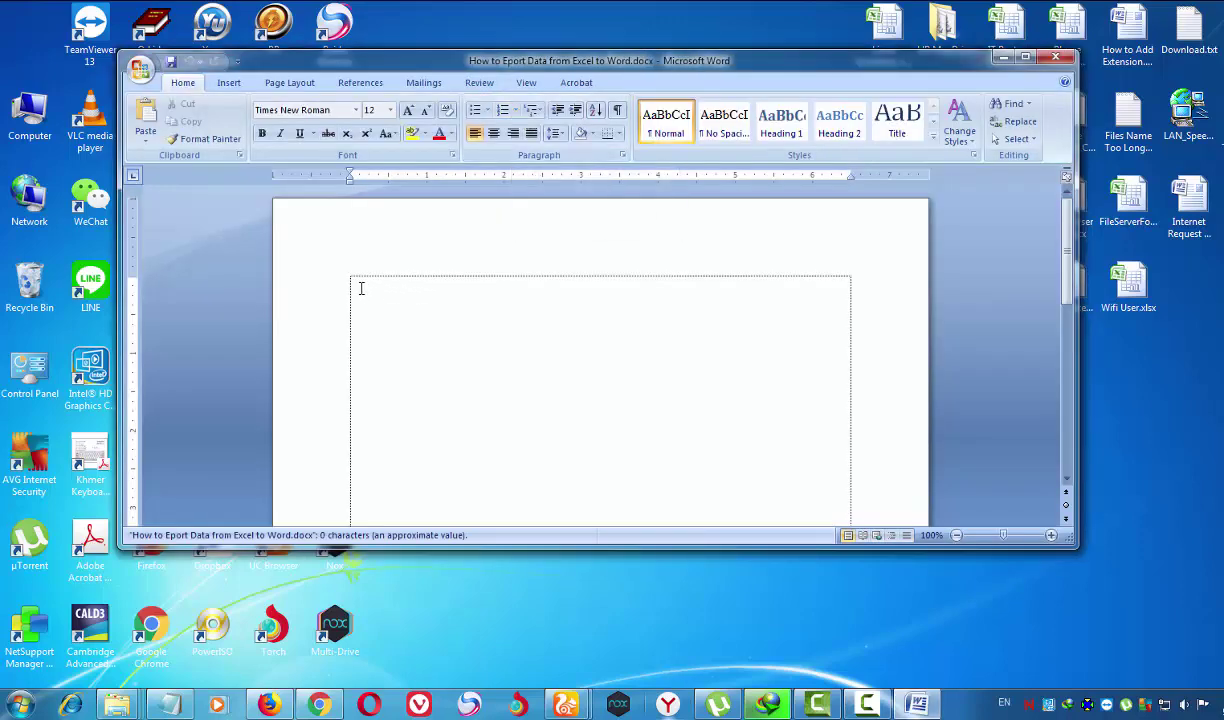
{"action": "type", "text": "hq"}
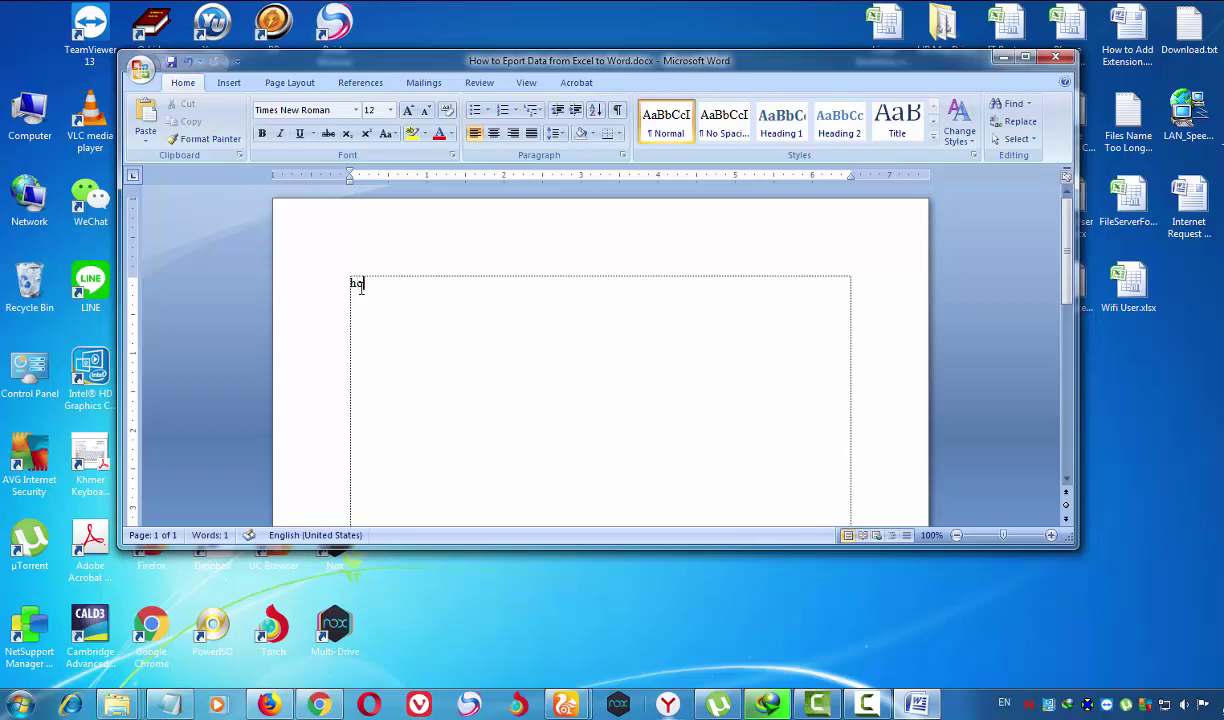
{"action": "type", "text": "w to"}
{"action": "type", "text": " e"}
{"action": "type", "text": "xport"}
{"action": "type", "text": " data fro"}
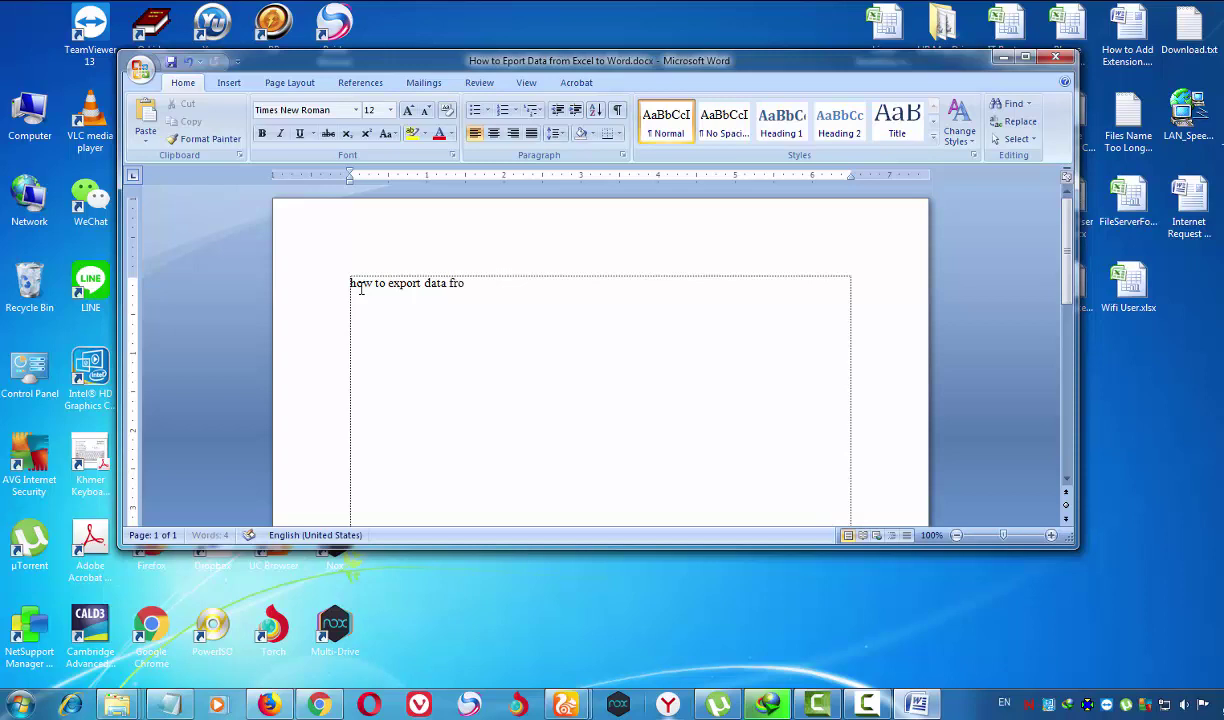
{"action": "type", "text": "m"}
{"action": "type", "text": " Excel"}
{"action": "type", "text": " to"}
{"action": "type", "text": " Word"}
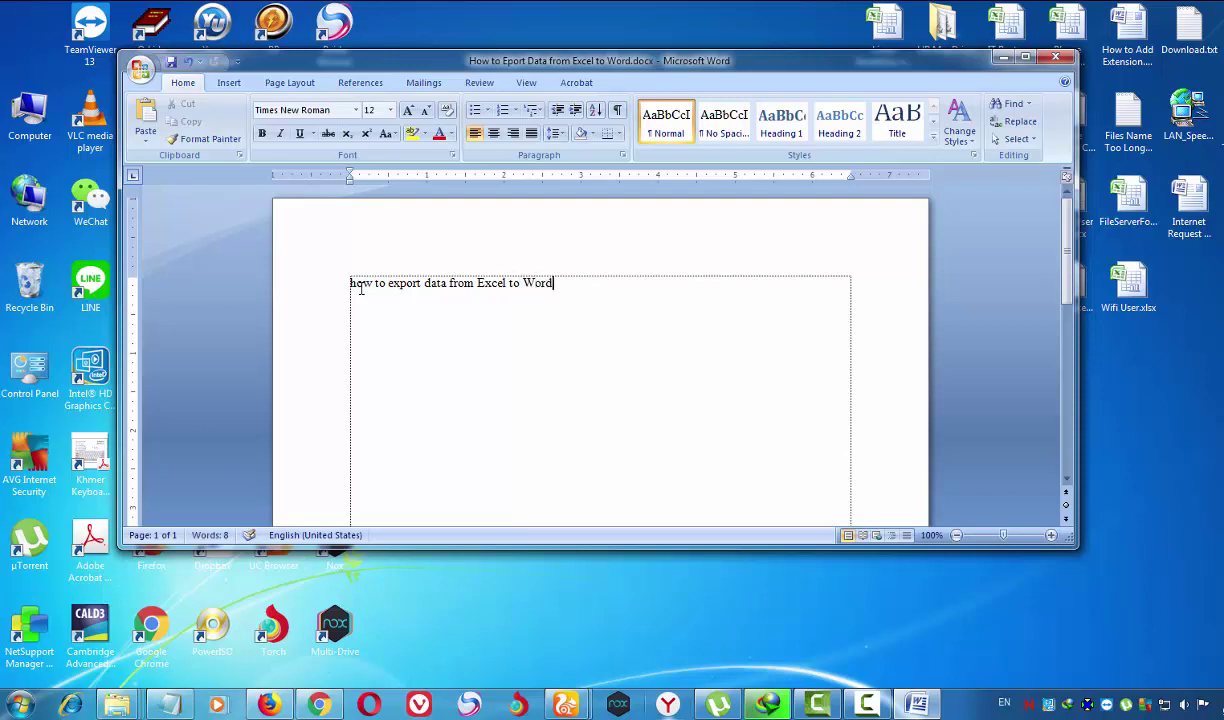
Step: Add the line 'on Menu of Word->Insert->Object->Create from File->Browse Excel file ->Link to File'
{"action": "key", "text": "Return"}
{"action": "type", "text": "on"}
{"action": "type", "text": " Menu"}
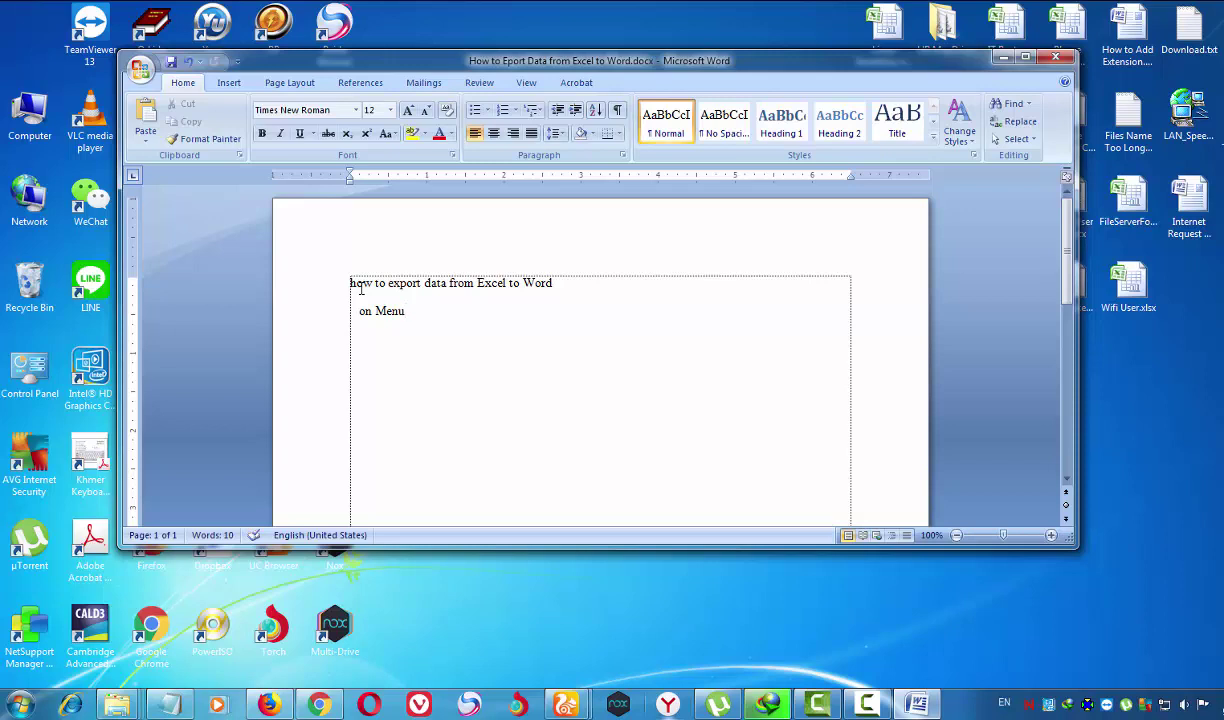
{"action": "type", "text": " of Wo"}
{"action": "type", "text": "rd"}
{"action": "type", "text": "->"}
{"action": "type", "text": "Inser"}
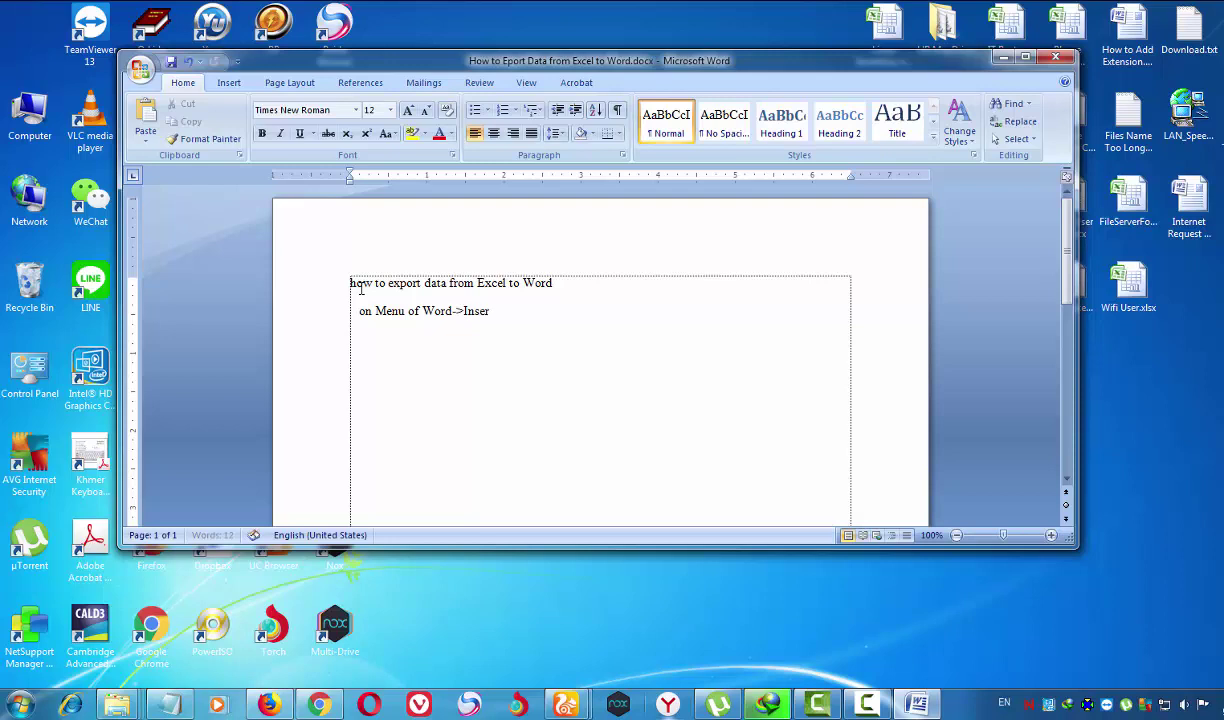
{"action": "type", "text": "t-"}
{"action": "type", "text": ">"}
{"action": "type", "text": "O"}
{"action": "type", "text": "bject"}
{"action": "type", "text": "-"}
{"action": "type", "text": ">"}
{"action": "type", "text": "C"}
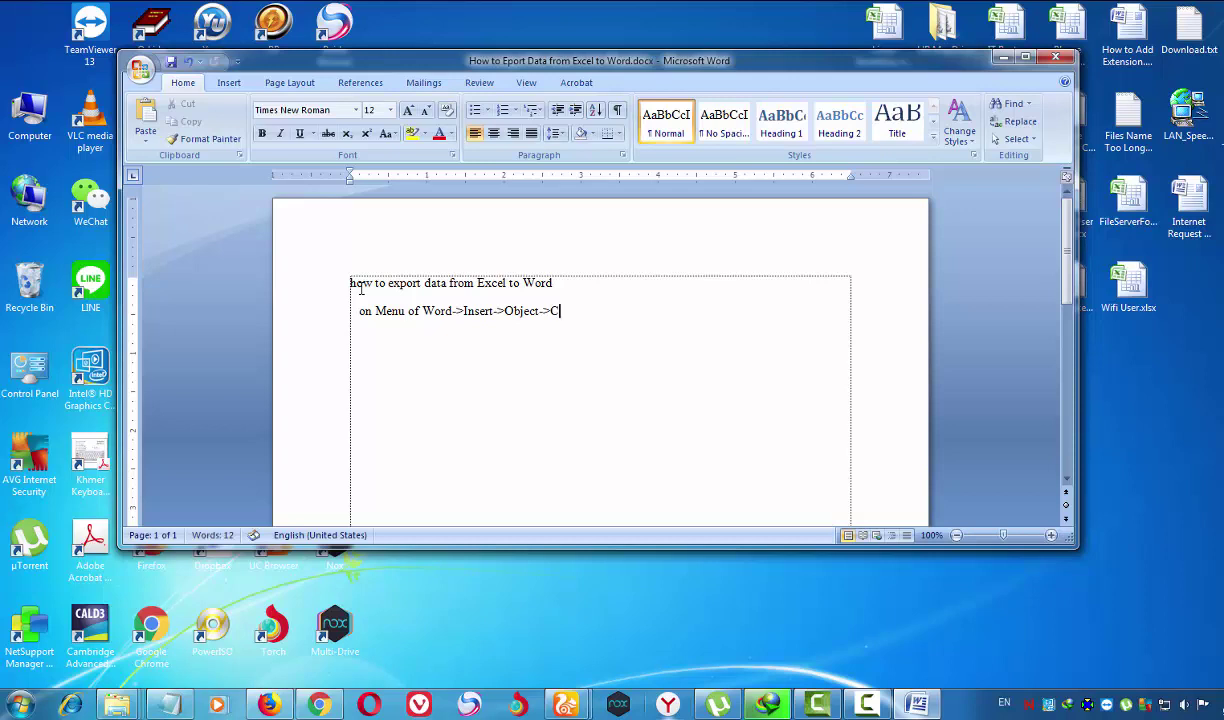
{"action": "type", "text": "reate"}
{"action": "type", "text": " f"}
{"action": "type", "text": "rom "}
{"action": "type", "text": "File"}
{"action": "type", "text": "-"}
{"action": "type", "text": ">B"}
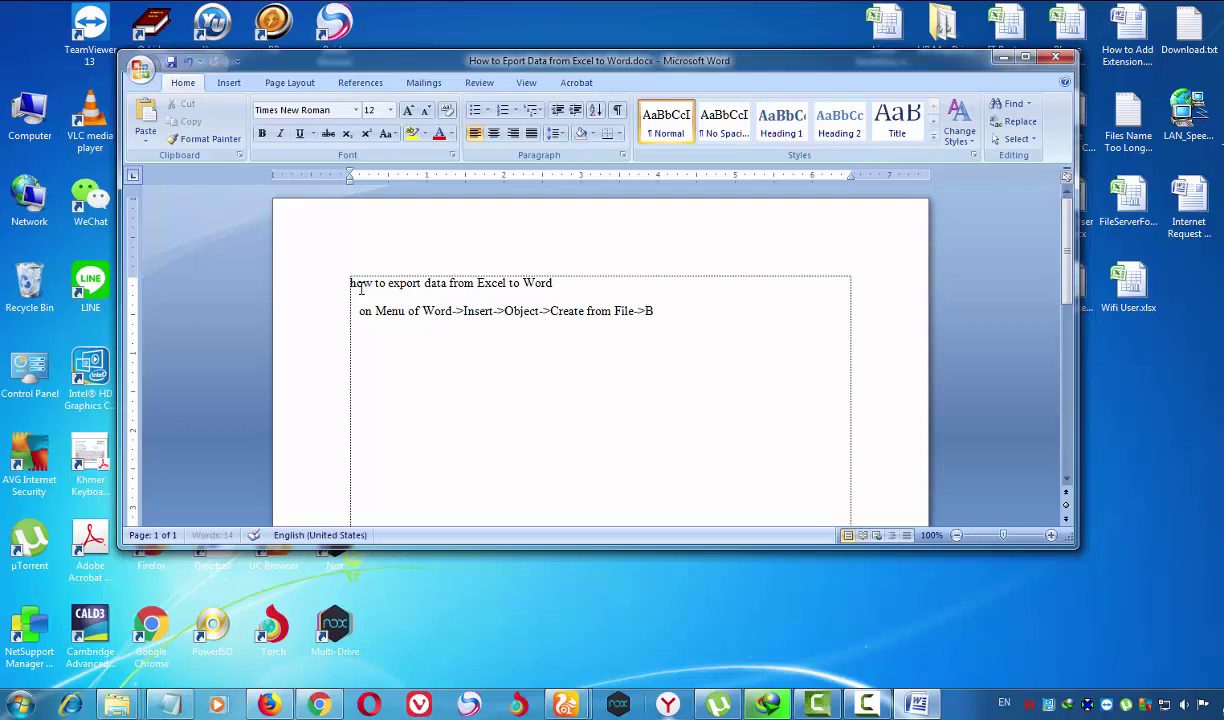
{"action": "type", "text": "ro"}
{"action": "type", "text": "wse"}
{"action": "type", "text": "fi"}
{"action": "type", "text": "le"}
{"action": "key", "text": "Left"}
{"action": "key", "text": "Left"}
{"action": "key", "text": "Left"}
{"action": "key", "text": "Left"}
{"action": "type", "text": "E"}
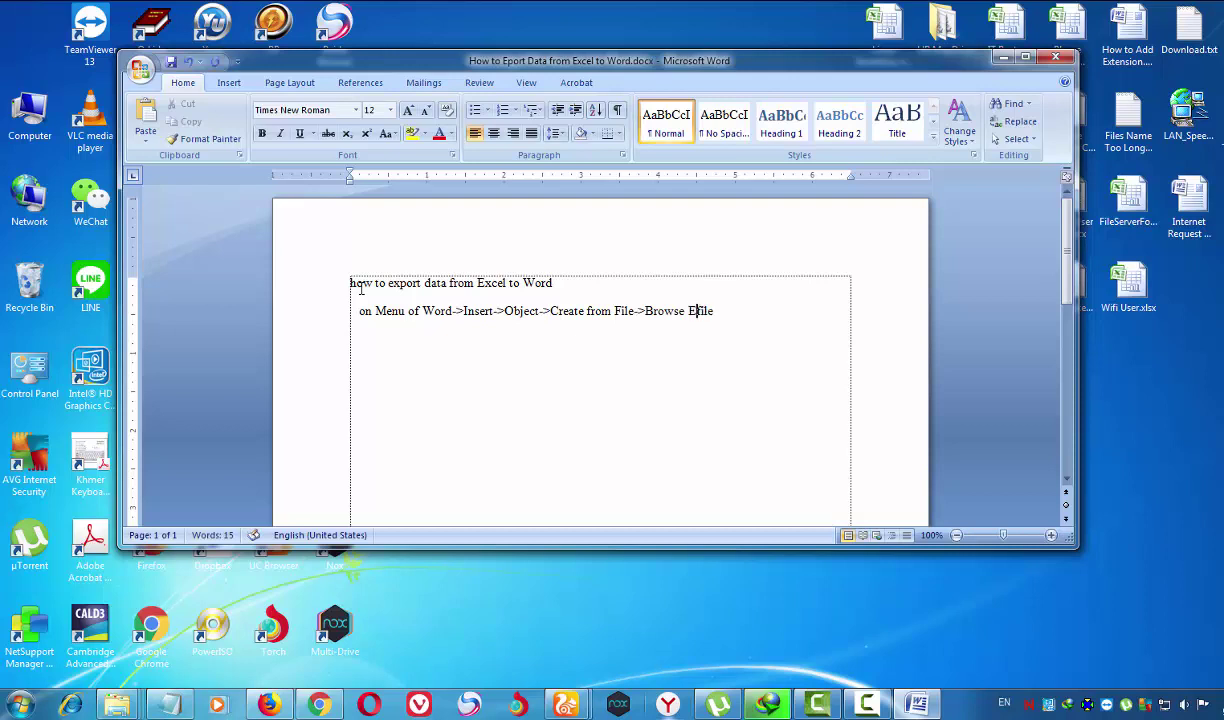
{"action": "type", "text": "xcel"}
{"action": "type", "text": "->"}
{"action": "type", "text": "Link"}
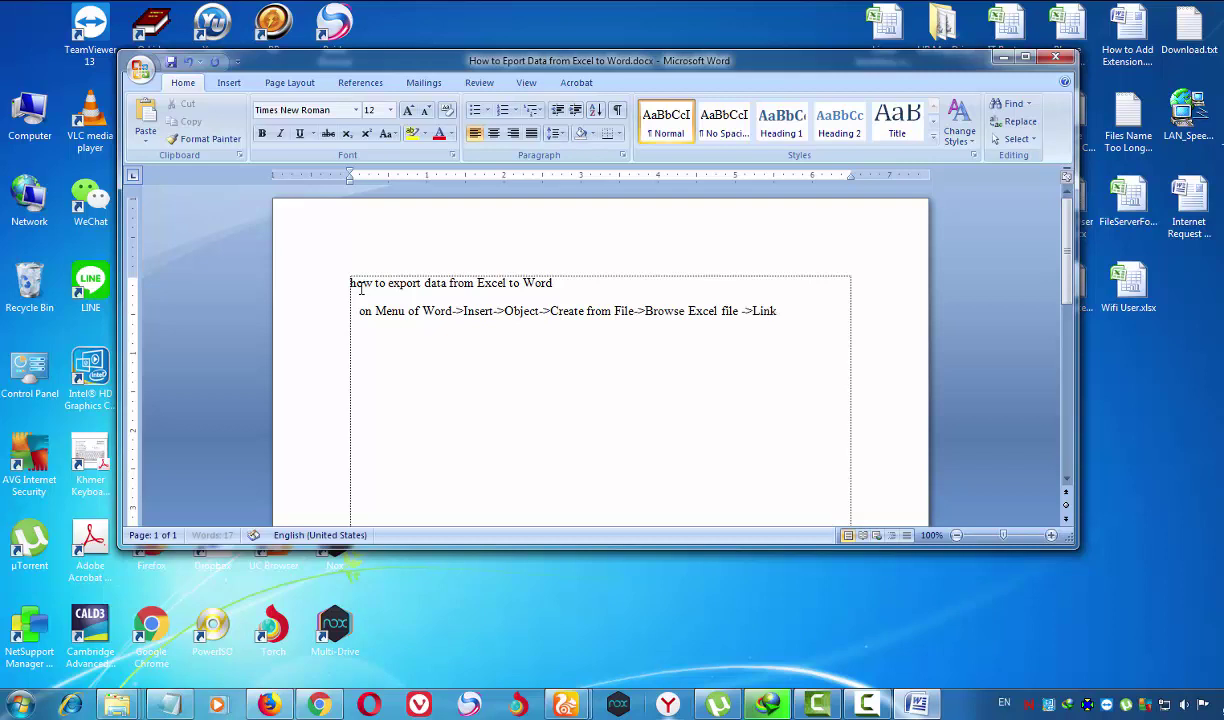
{"action": "type", "text": " to "}
{"action": "type", "text": "File"}
Step: Add a third line reading 'now Practice' and bring up the Insert ribbon commands
{"action": "key", "text": "Return"}
{"action": "type", "text": "no"}
{"action": "type", "text": "w"}
{"action": "type", "text": " Pr"}
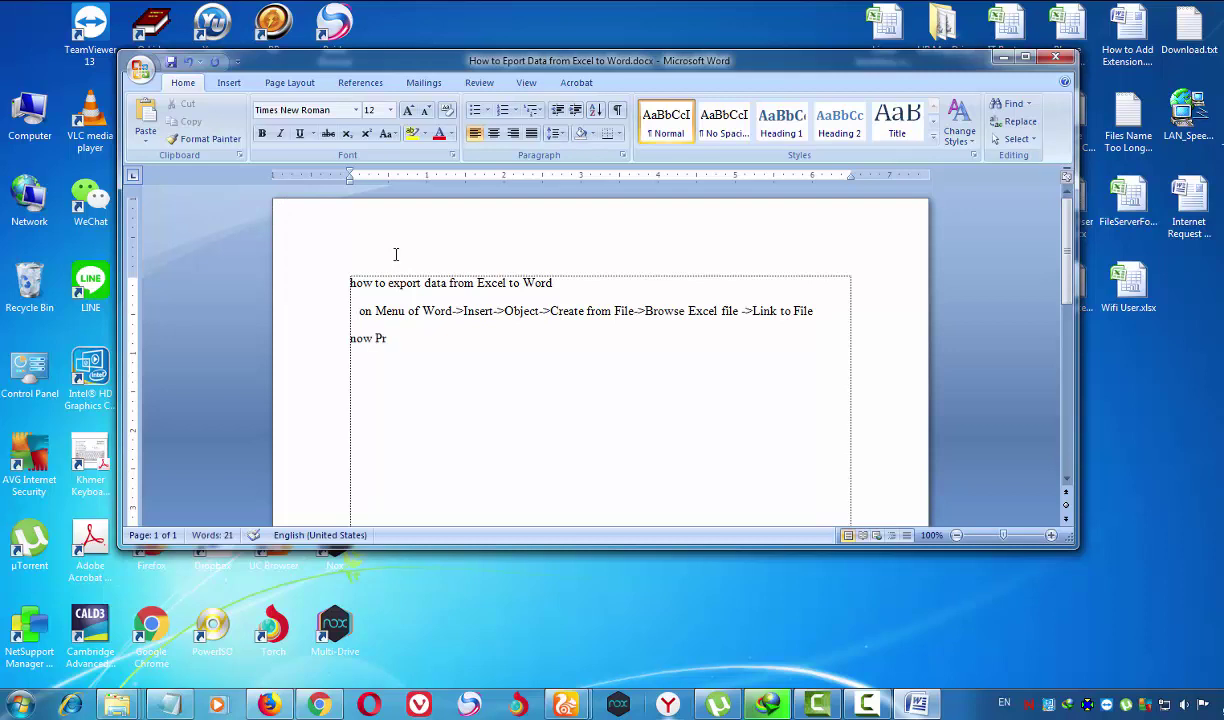
{"action": "type", "text": "acti"}
{"action": "type", "text": "ce"}
{"action": "left_click", "coordinate": [139, 78]}
{"action": "left_click", "coordinate": [139, 78]}
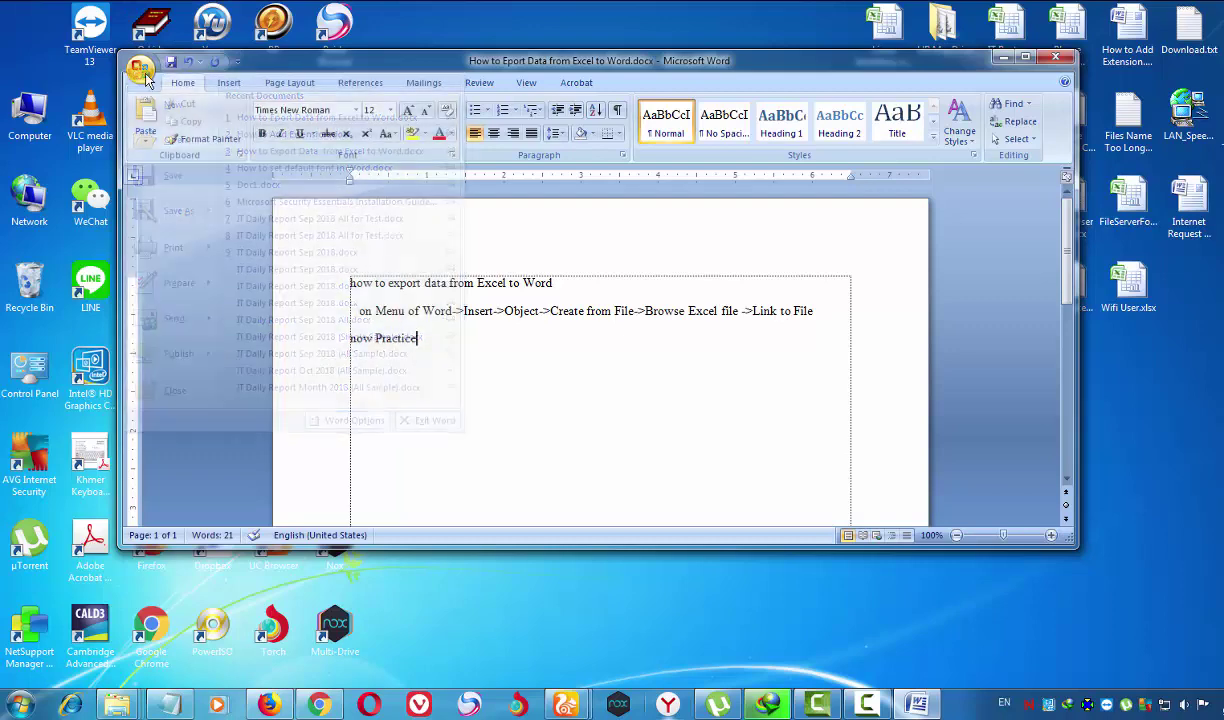
{"action": "left_click", "coordinate": [228, 86]}
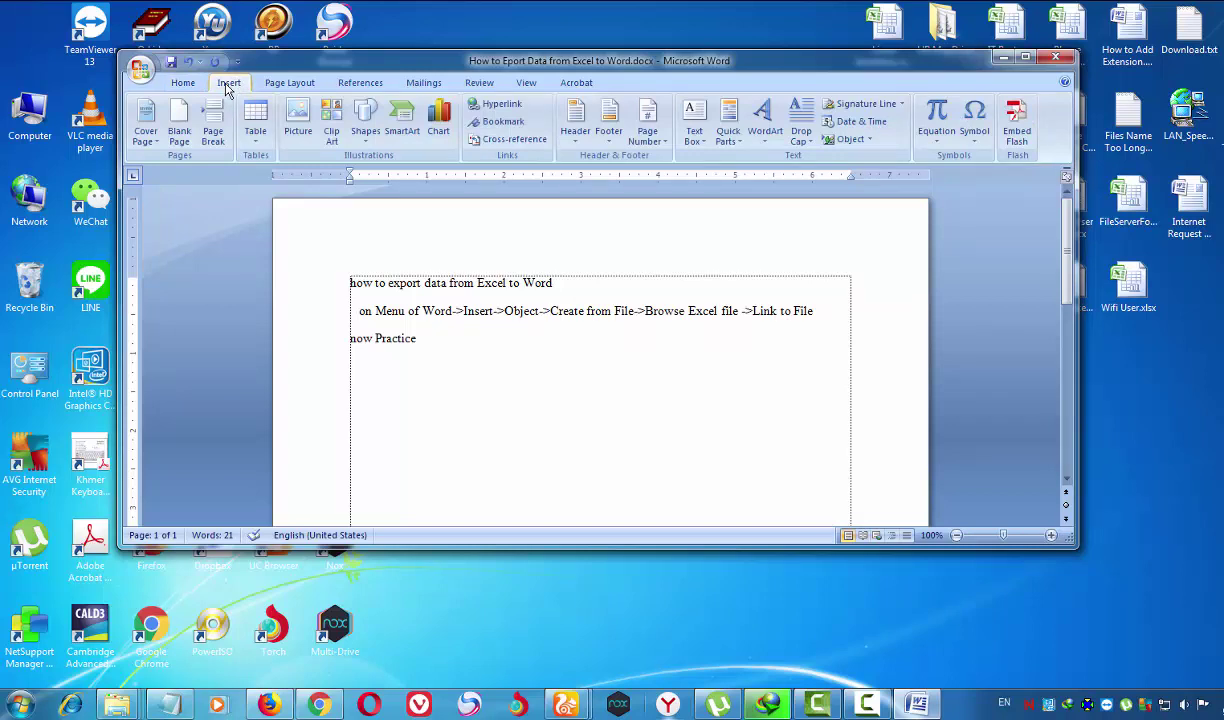
Step: Insert 'How to Eport Data from Excel to Word.xlsx' from the Desktop as a linked object
{"action": "left_click", "coordinate": [843, 140]}
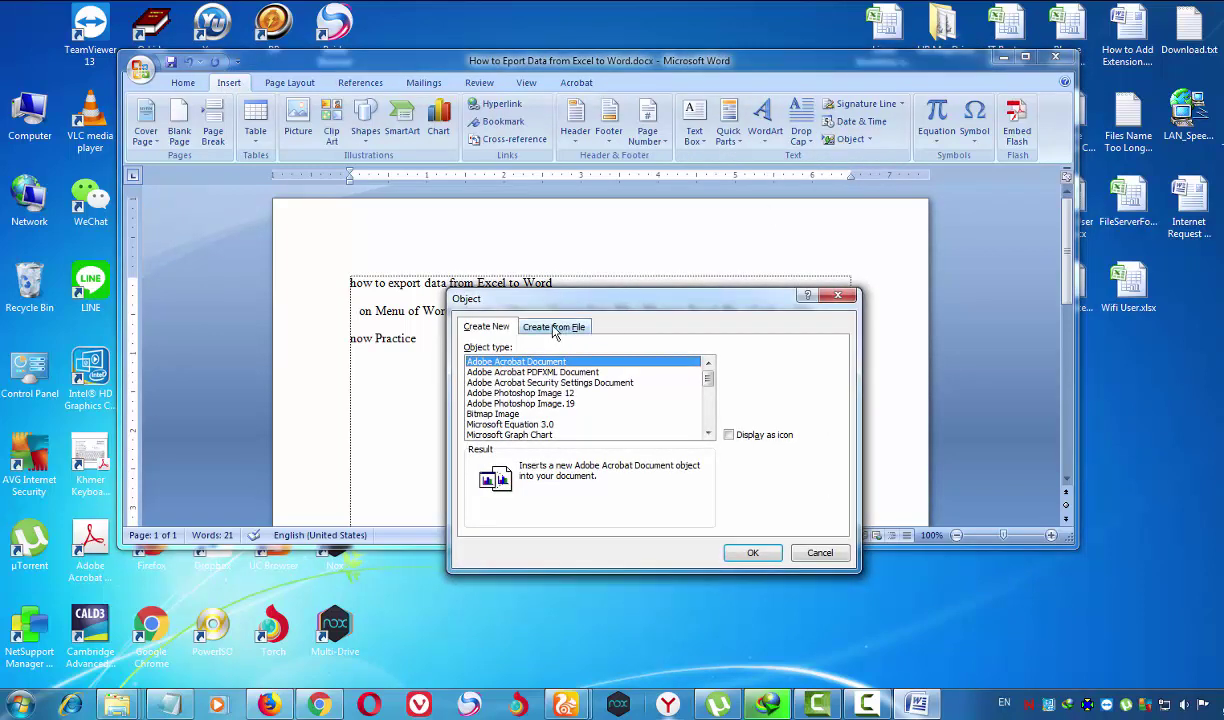
{"action": "left_click", "coordinate": [554, 328]}
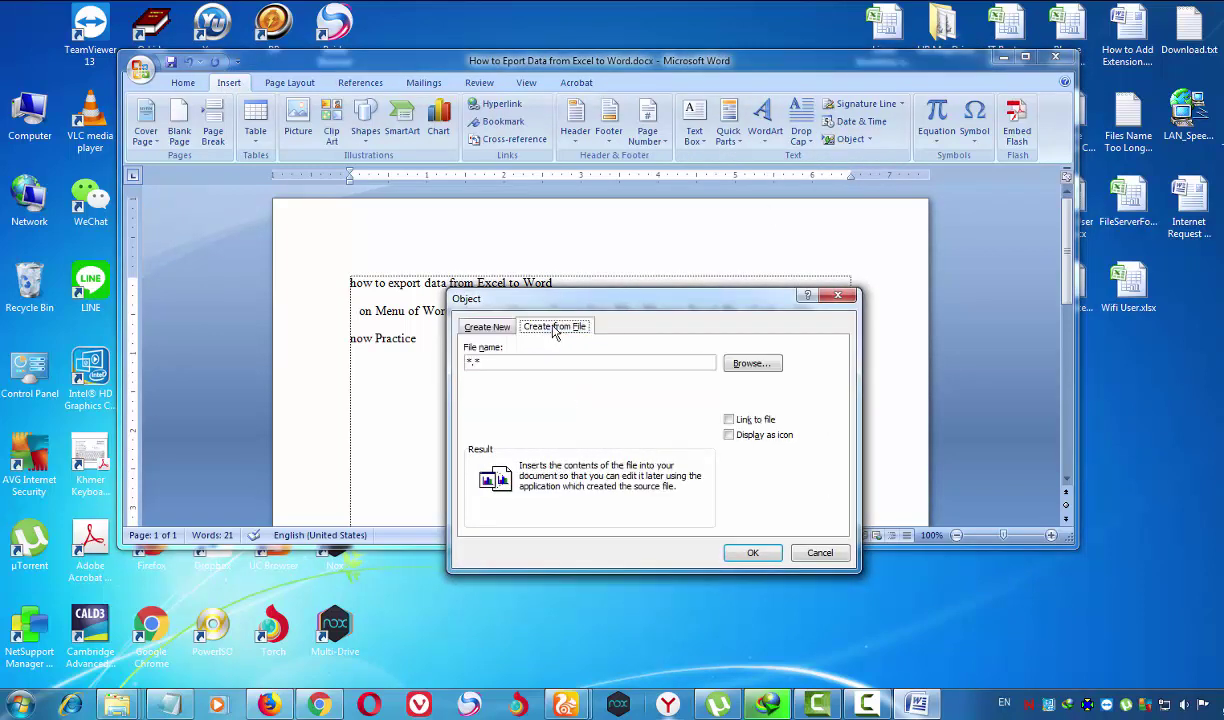
{"action": "left_click", "coordinate": [740, 367]}
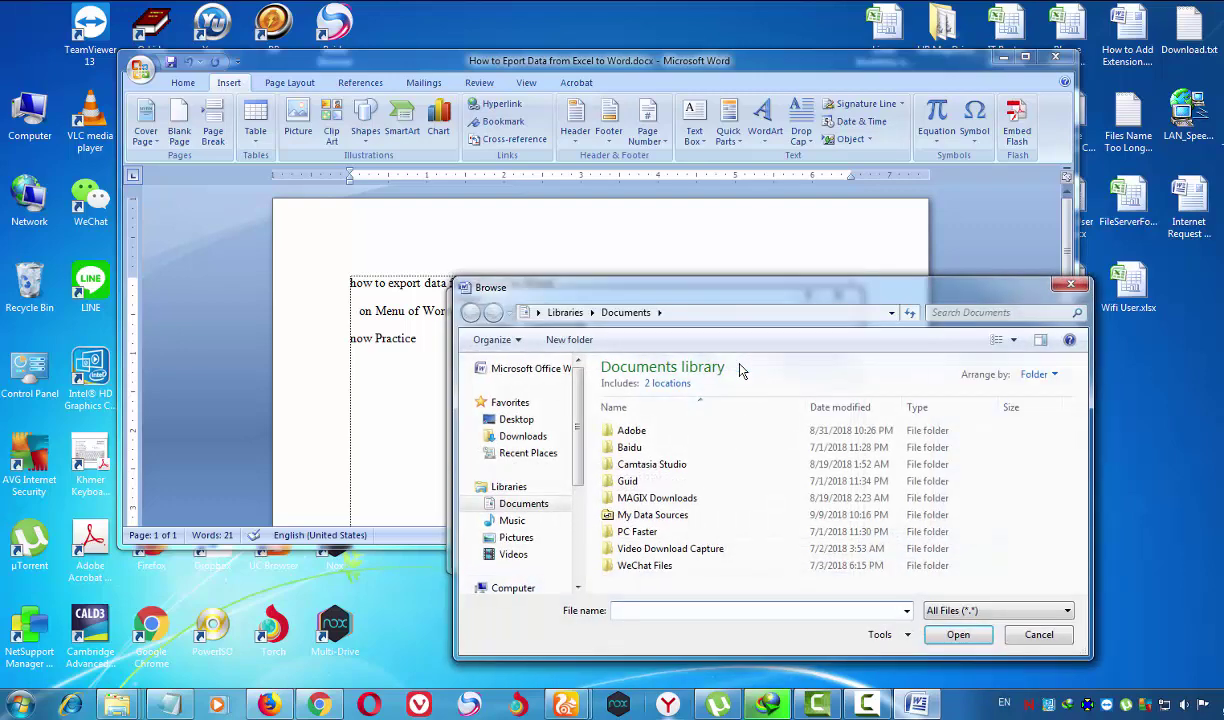
{"action": "left_click", "coordinate": [516, 419]}
{"action": "left_click_drag", "start_coordinate": [1080, 383], "coordinate": [1088, 508]}
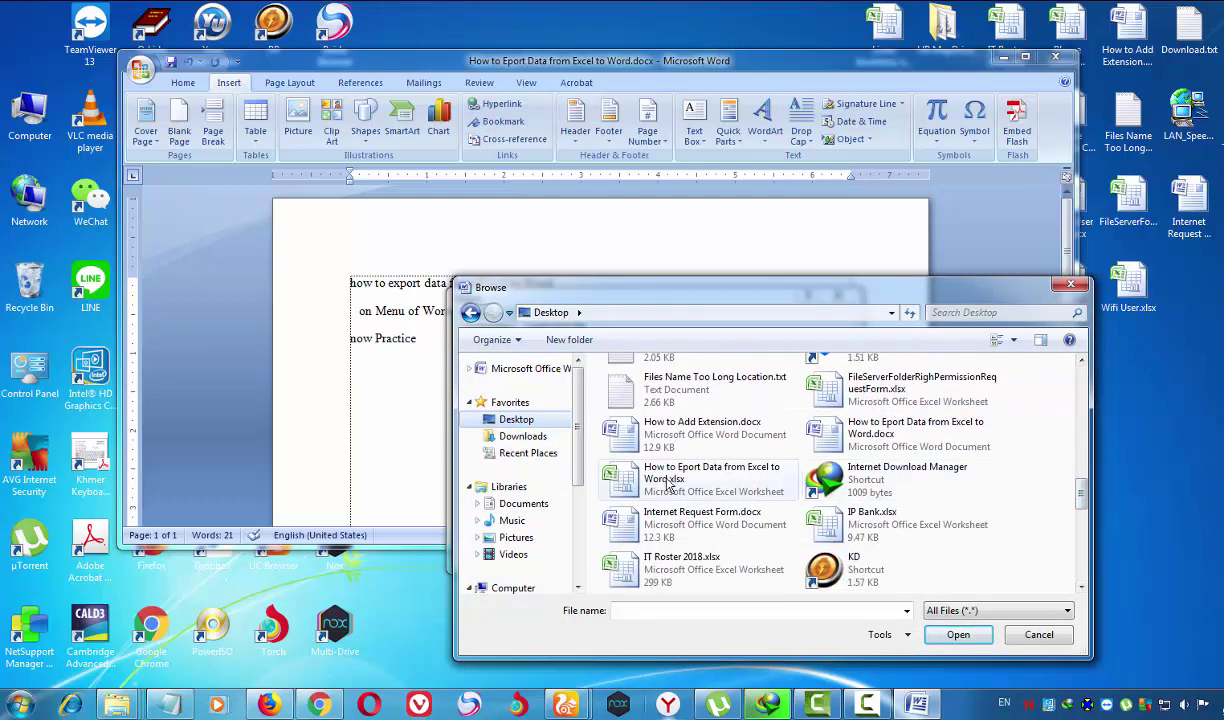
{"action": "left_click", "coordinate": [687, 480]}
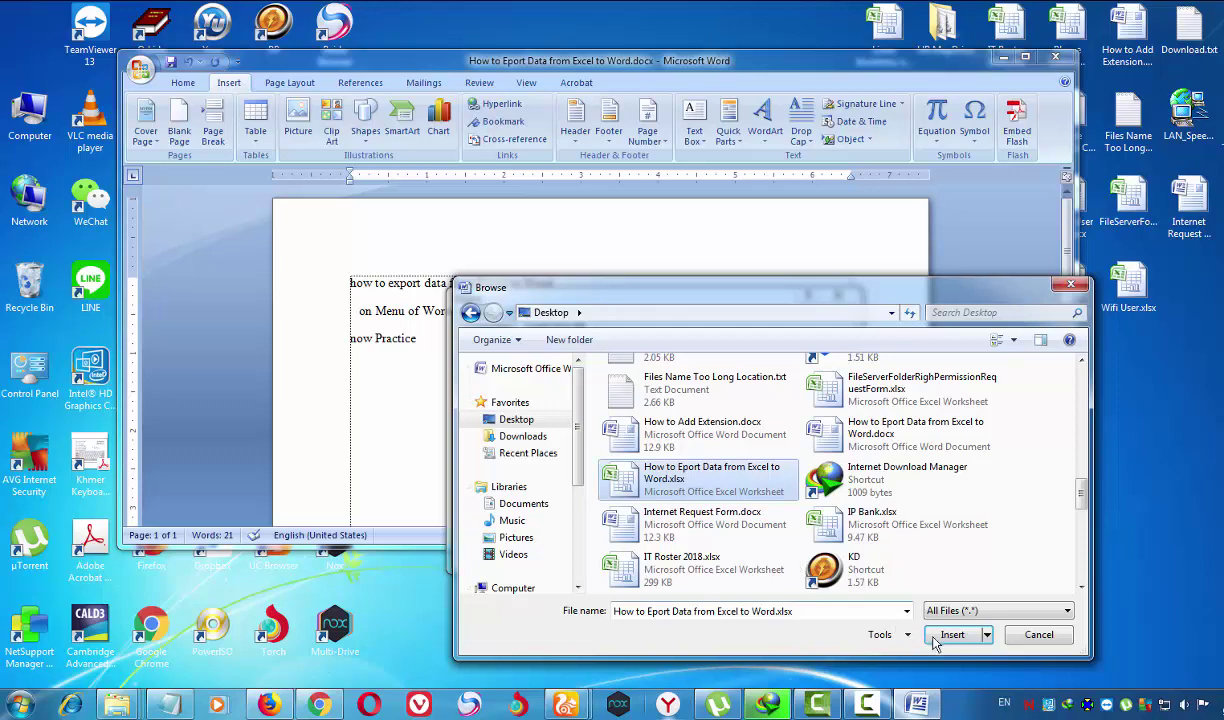
{"action": "left_click", "coordinate": [945, 634]}
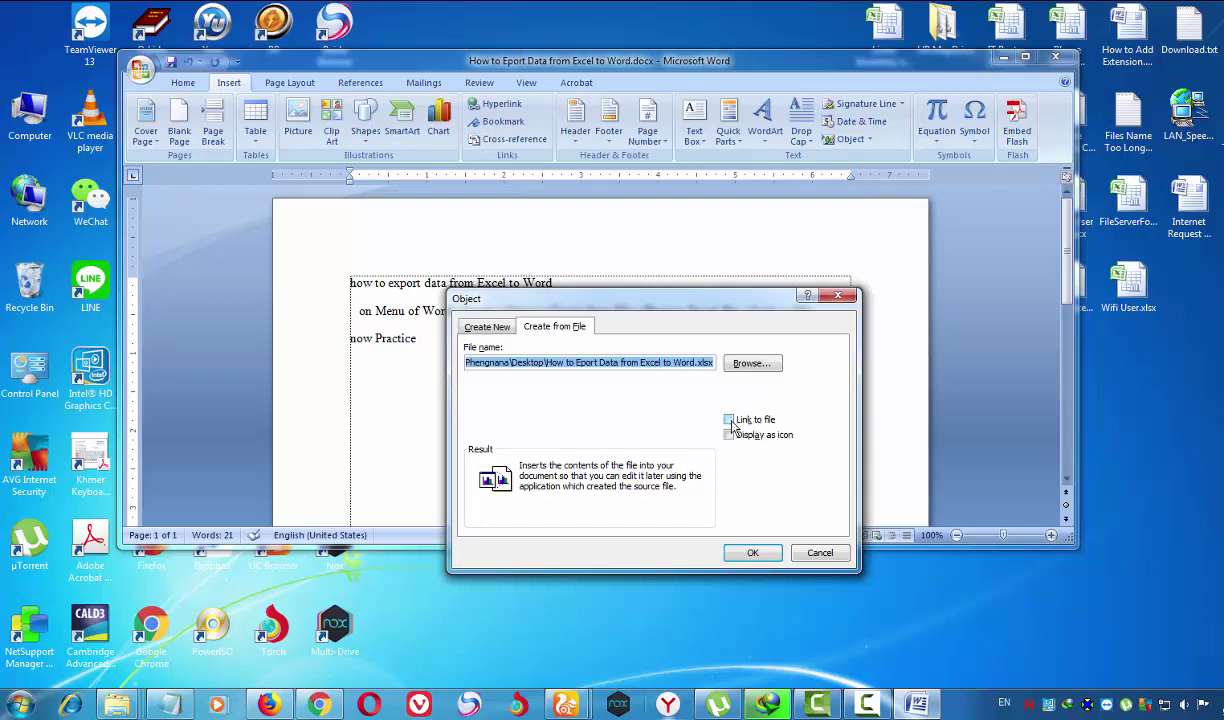
{"action": "left_click", "coordinate": [729, 420]}
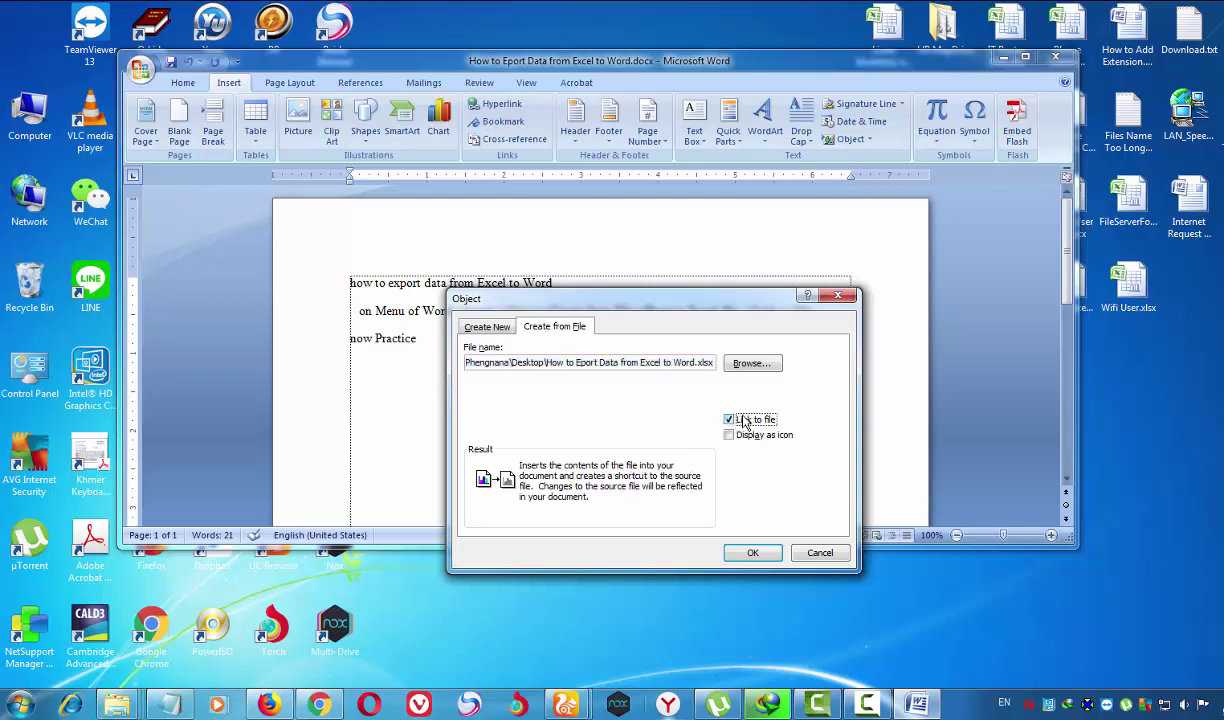
{"action": "left_click", "coordinate": [745, 554]}
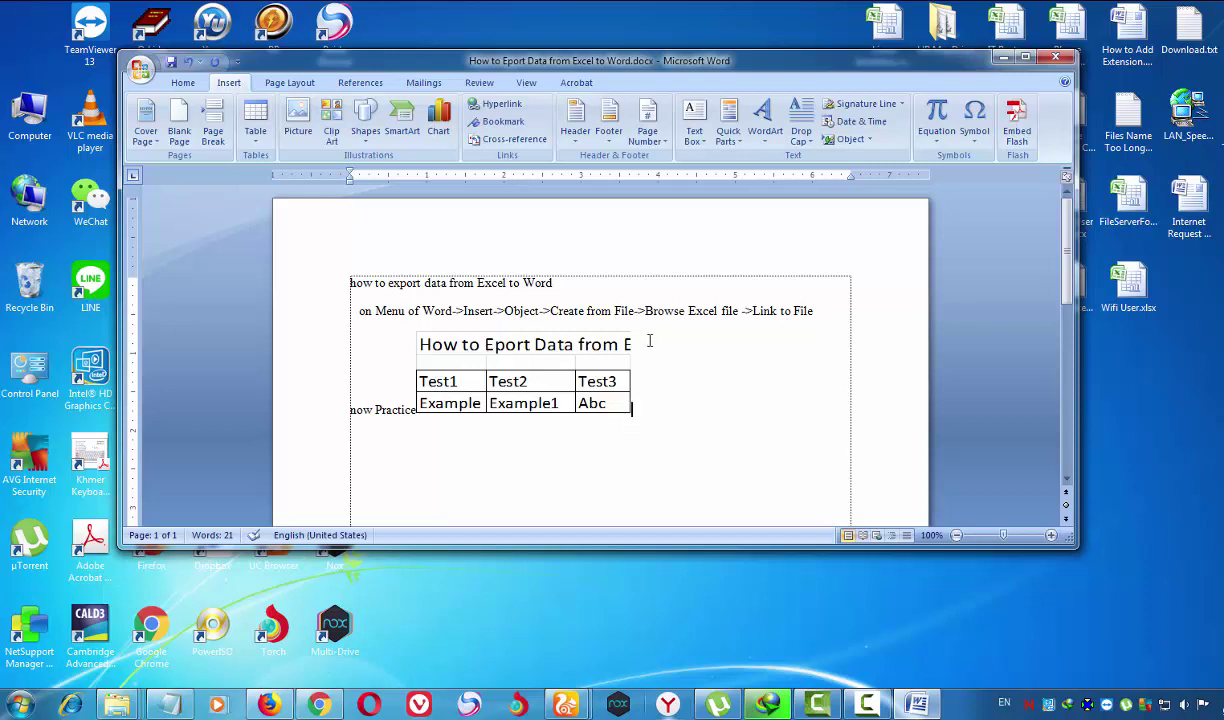
Step: Delete both instruction lines above the table and the 'now Practice' text beside it
{"action": "mouse_move", "coordinate": [813, 311]}
{"action": "left_mouse_down"}
{"action": "mouse_move", "coordinate": [504, 311]}
{"action": "mouse_move", "coordinate": [345, 283]}
{"action": "left_mouse_up"}
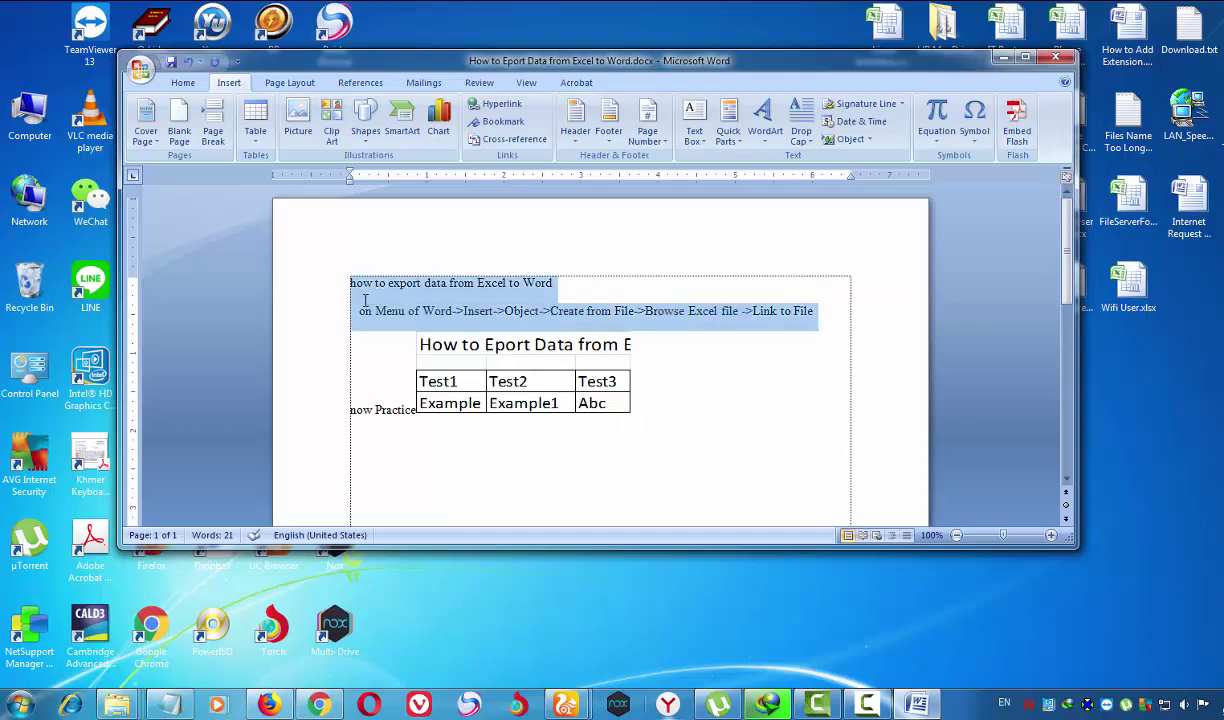
{"action": "key", "text": "Delete"}
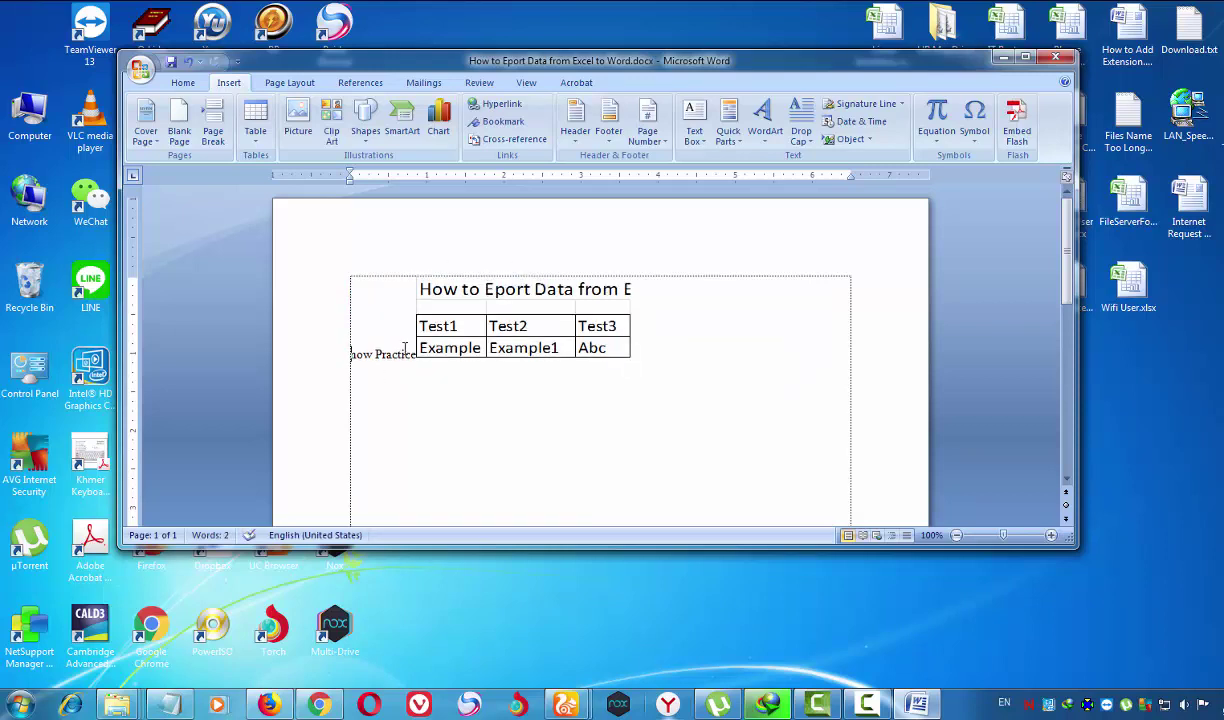
{"action": "key", "text": "BackSpace"}
{"action": "key", "text": "BackSpace"}
{"action": "key", "text": "BackSpace"}
{"action": "key", "text": "BackSpace"}
{"action": "key", "text": "BackSpace"}
{"action": "key", "text": "BackSpace"}
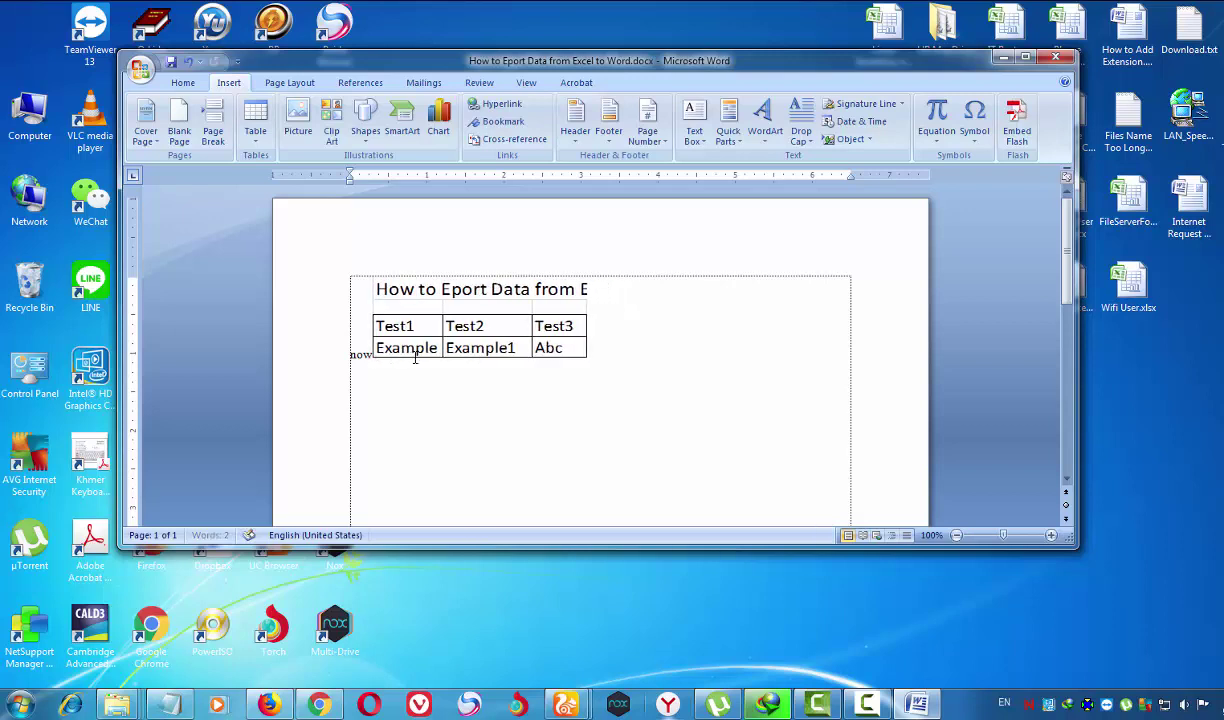
{"action": "key", "text": "BackSpace"}
{"action": "key", "text": "BackSpace"}
{"action": "key", "text": "BackSpace"}
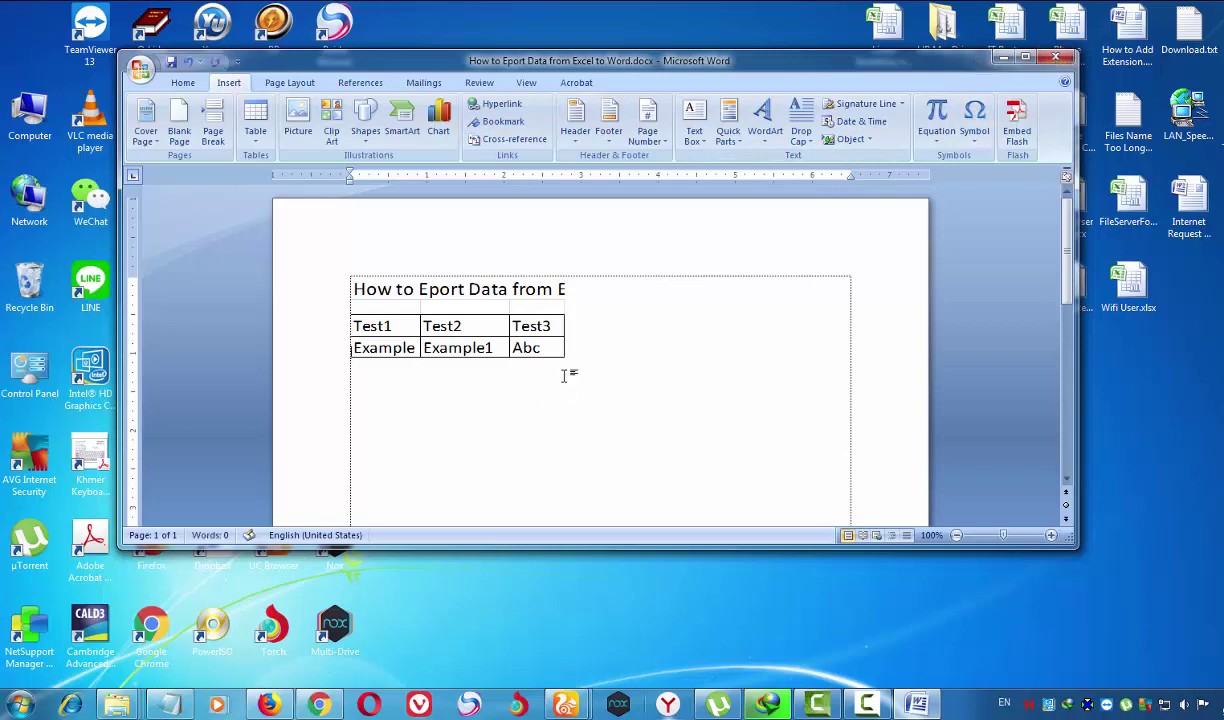
Step: Type 'When you update data in Excel, it will effect to Word too.' below the table
{"action": "left_click", "coordinate": [533, 375]}
{"action": "type", "text": "Whe"}
{"action": "type", "text": "n you"}
{"action": "type", "text": " update"}
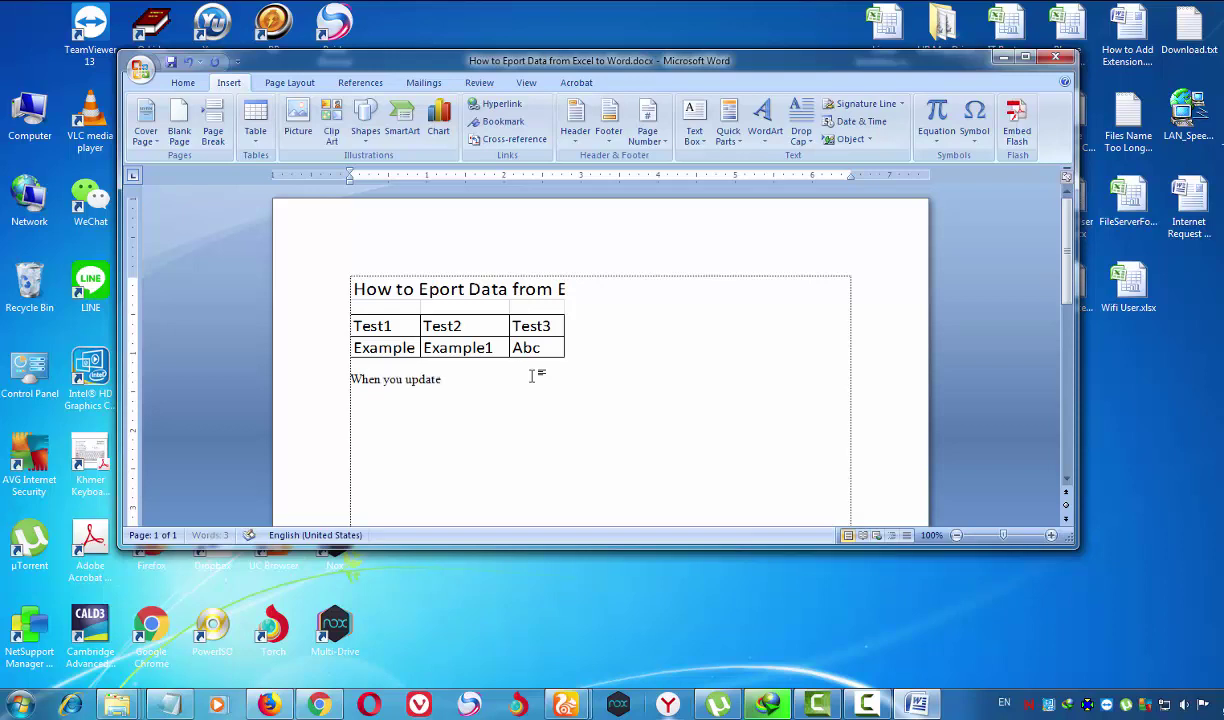
{"action": "type", "text": " d"}
{"action": "type", "text": "ata"}
{"action": "type", "text": "n"}
{"action": "type", "text": " Excel"}
{"action": "type", "text": ", "}
{"action": "type", "text": "it "}
{"action": "type", "text": "will"}
{"action": "key", "text": "BackSpace"}
{"action": "left_click", "coordinate": [524, 379]}
{"action": "type", "text": "will"}
{"action": "type", "text": " eff"}
{"action": "type", "text": "ect"}
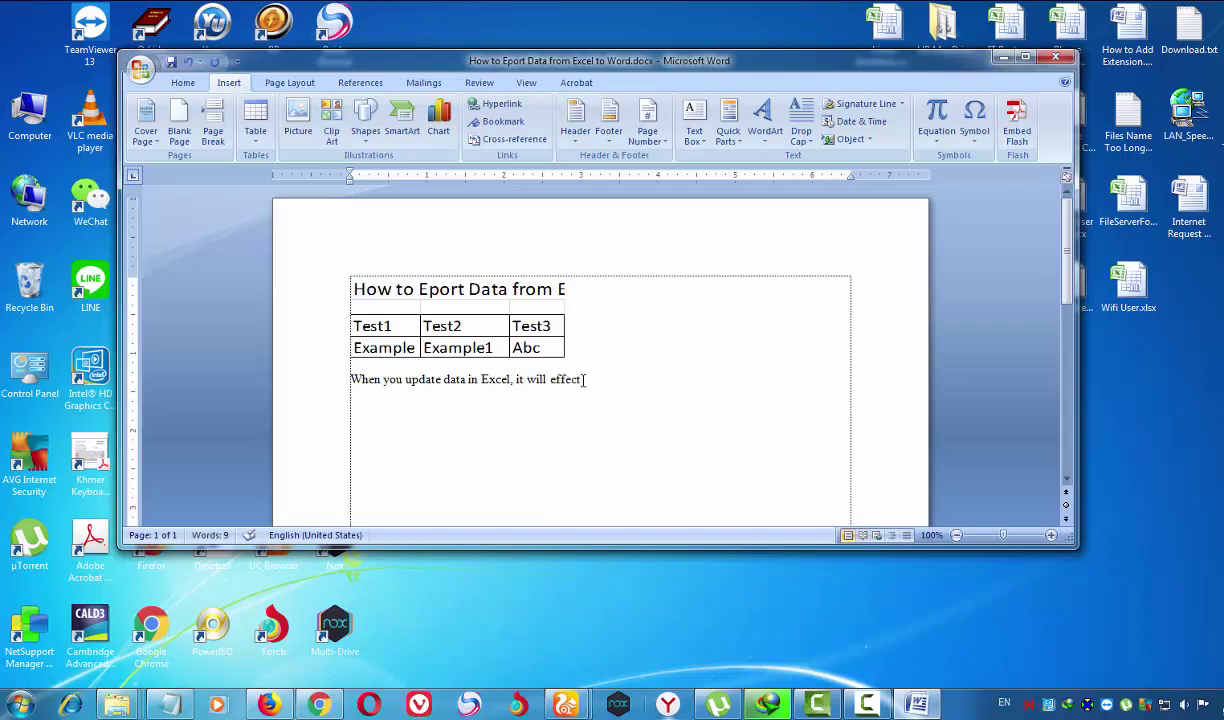
{"action": "type", "text": " to "}
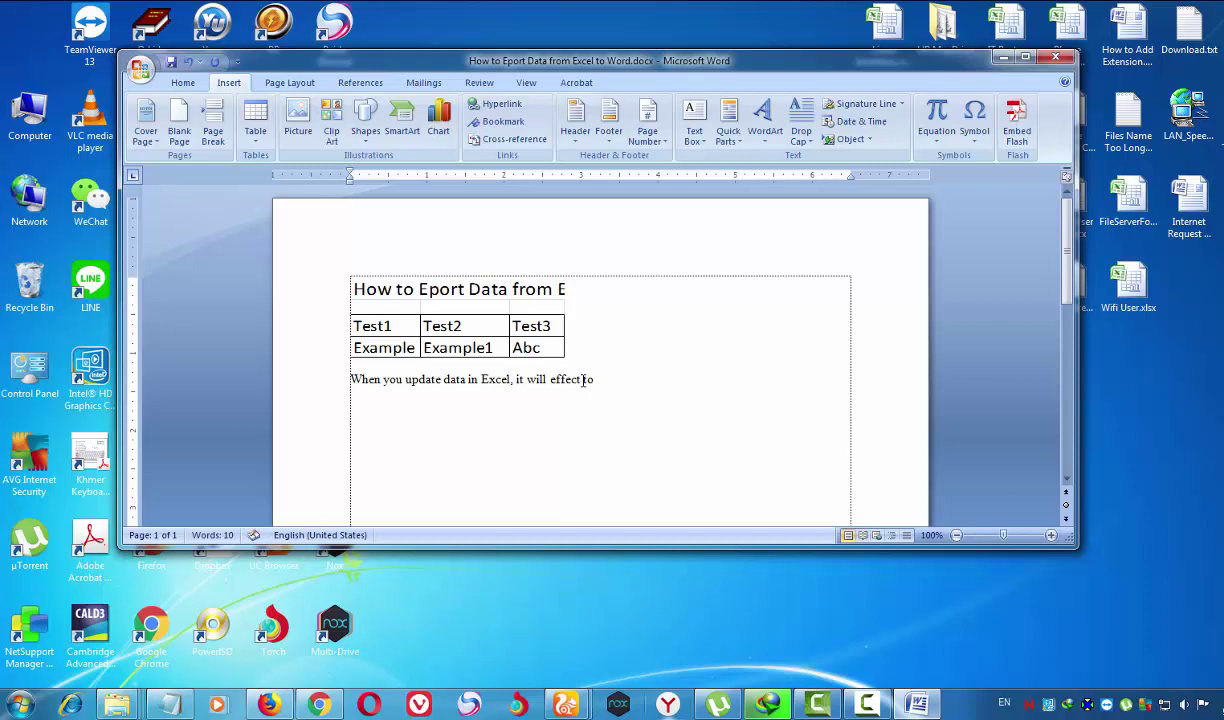
{"action": "type", "text": "Wor"}
{"action": "type", "text": "d"}
{"action": "type", "text": " too"}
{"action": "type", "text": "."}
Step: Save and close the Word document, then open the source Excel workbook from the desktop
{"action": "left_click", "coordinate": [1055, 60]}
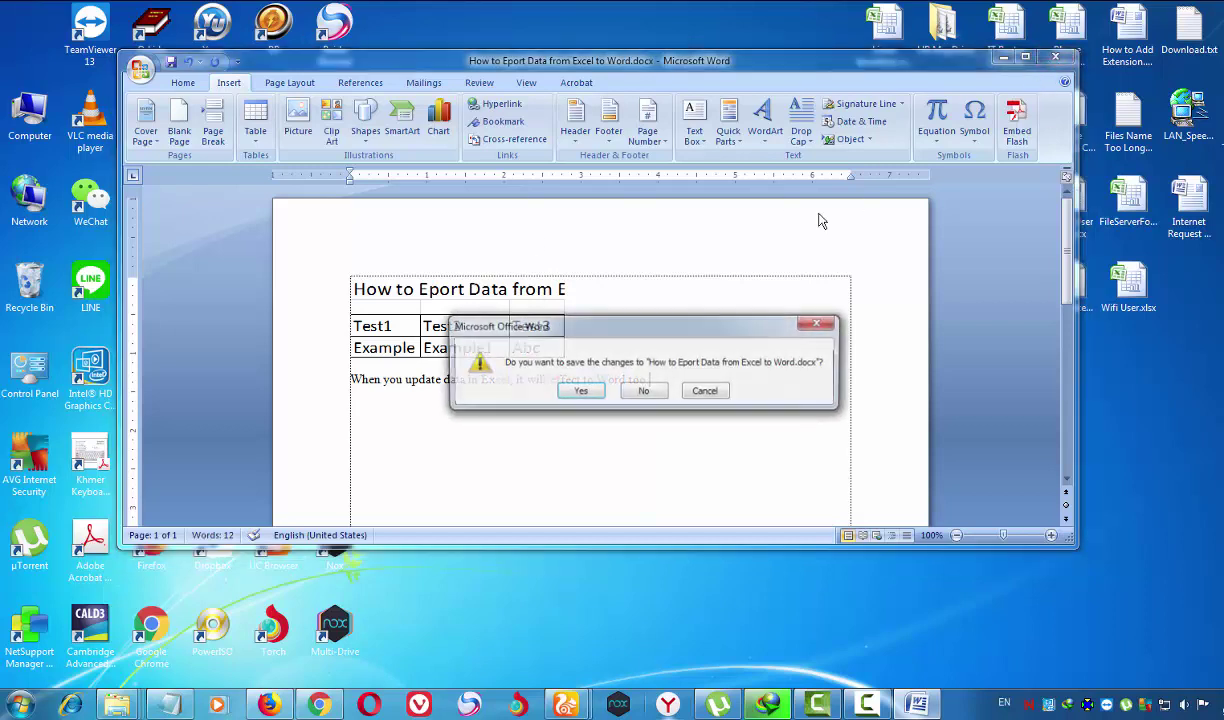
{"action": "left_click", "coordinate": [578, 392]}
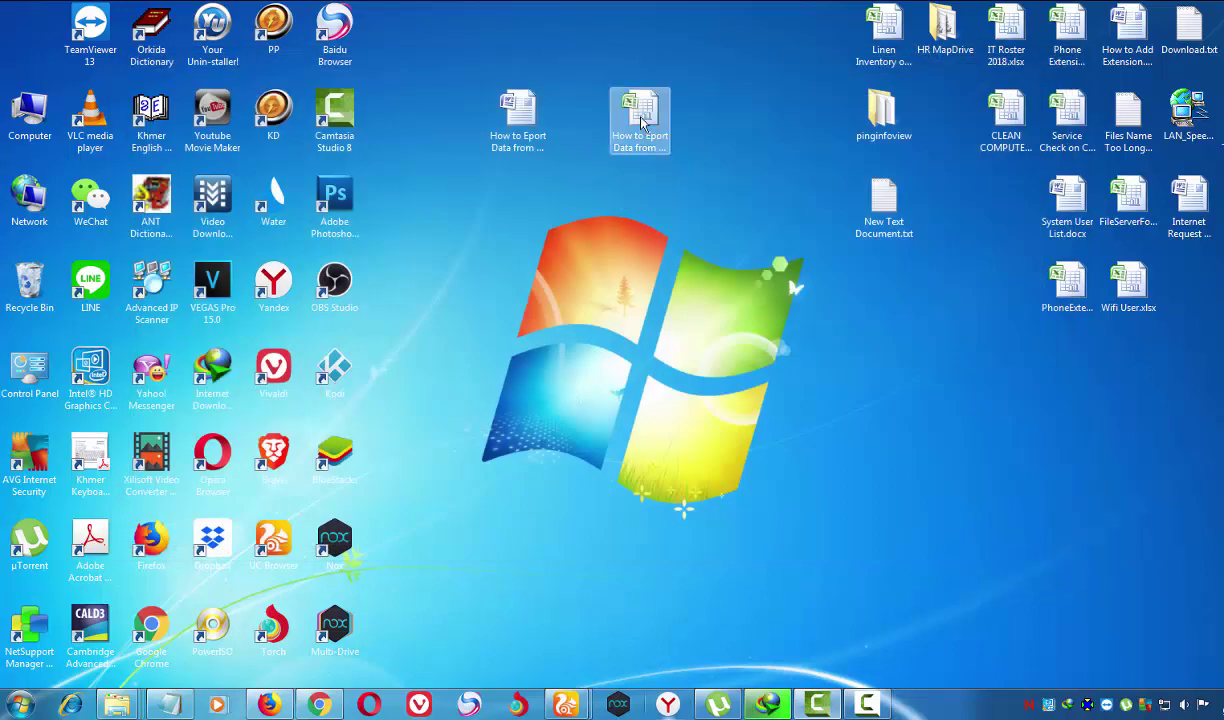
{"action": "double_click", "coordinate": [641, 121]}
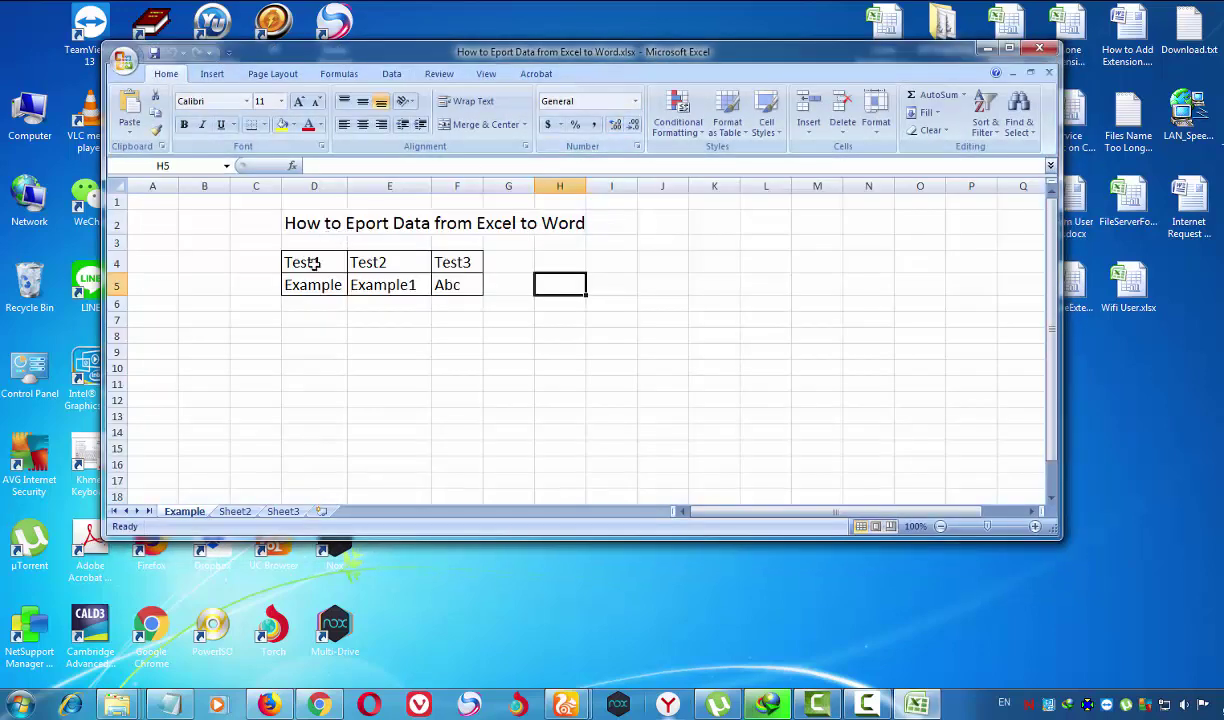
Step: Enter 'update' in cell E7, then save and close the workbook
{"action": "left_click", "coordinate": [415, 316]}
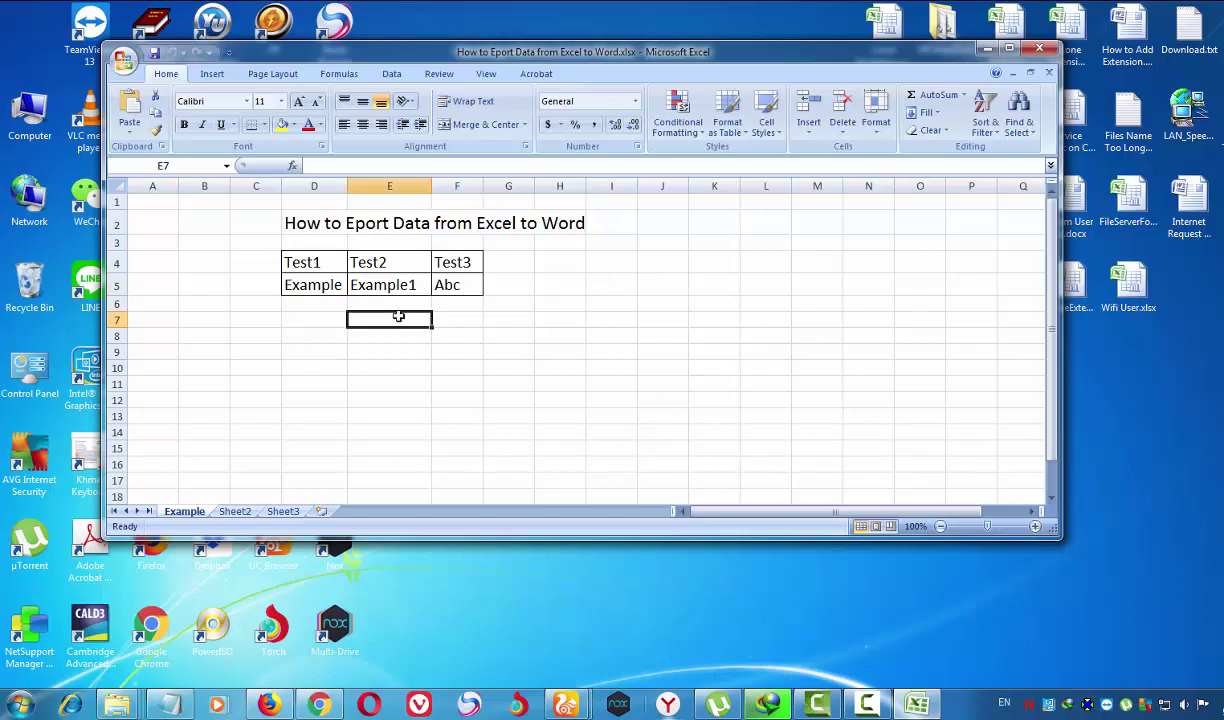
{"action": "type", "text": "u"}
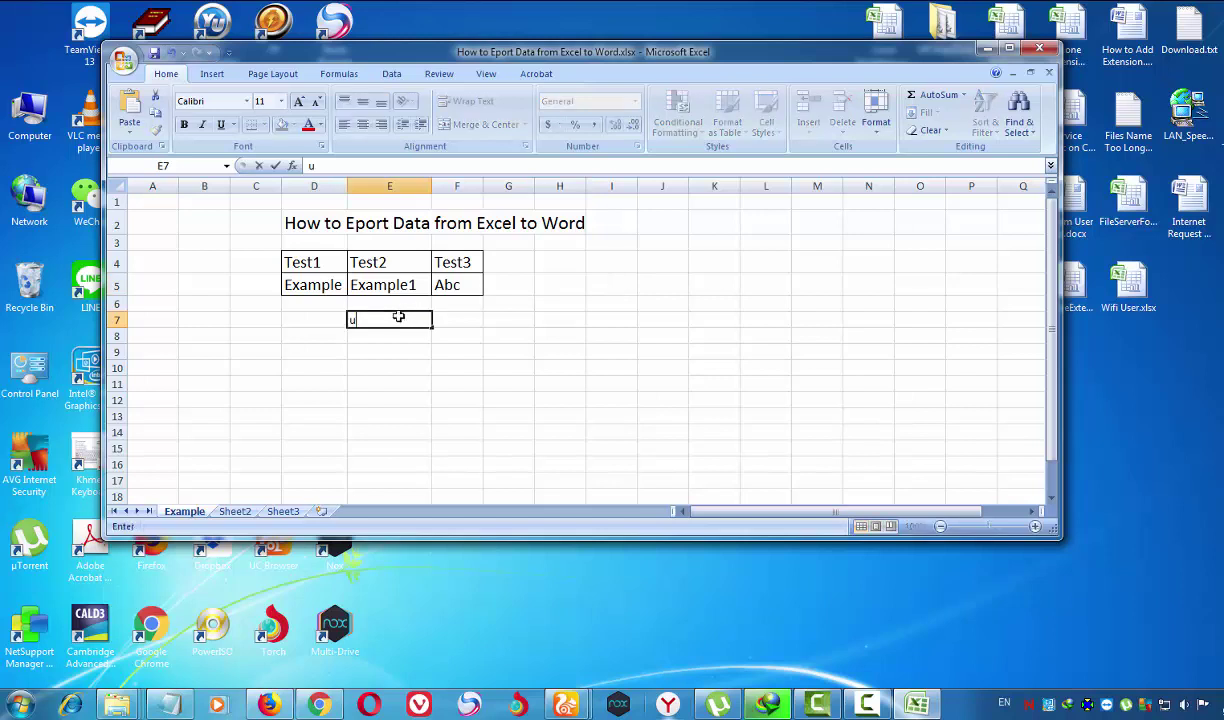
{"action": "type", "text": "pdate"}
{"action": "key", "text": "Return"}
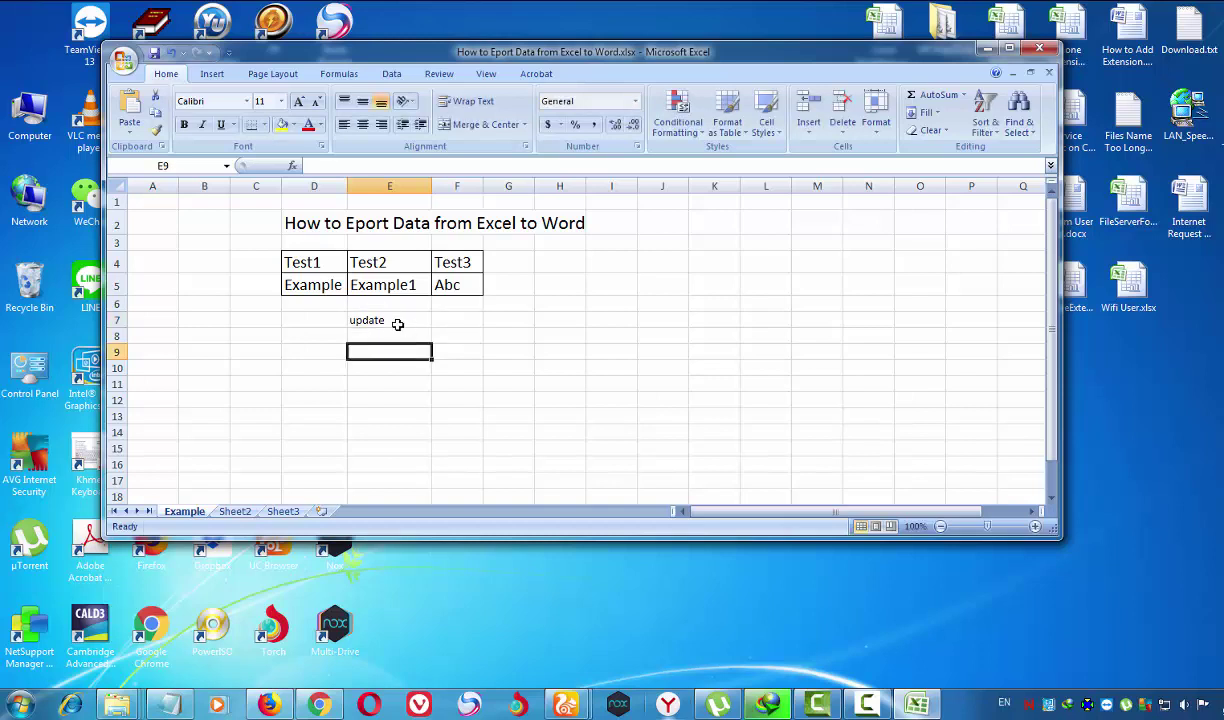
{"action": "left_click", "coordinate": [382, 320]}
{"action": "left_click", "coordinate": [392, 337]}
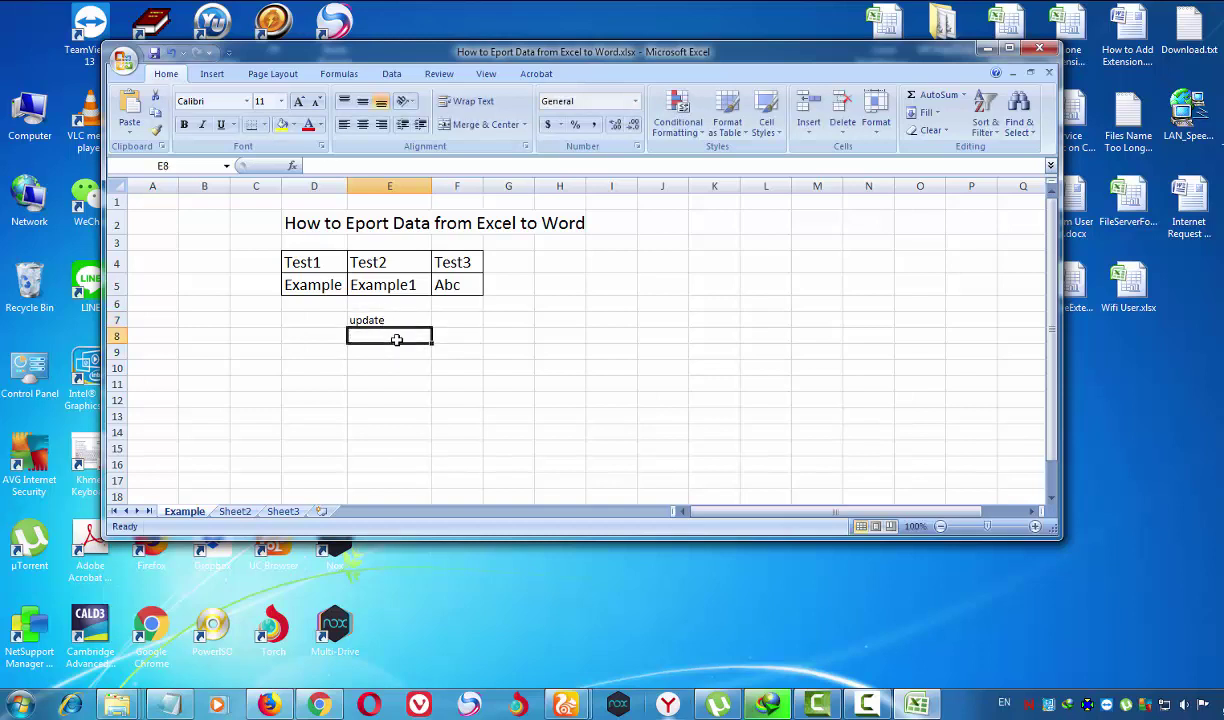
{"action": "left_click", "coordinate": [1031, 52]}
{"action": "left_click", "coordinate": [577, 391]}
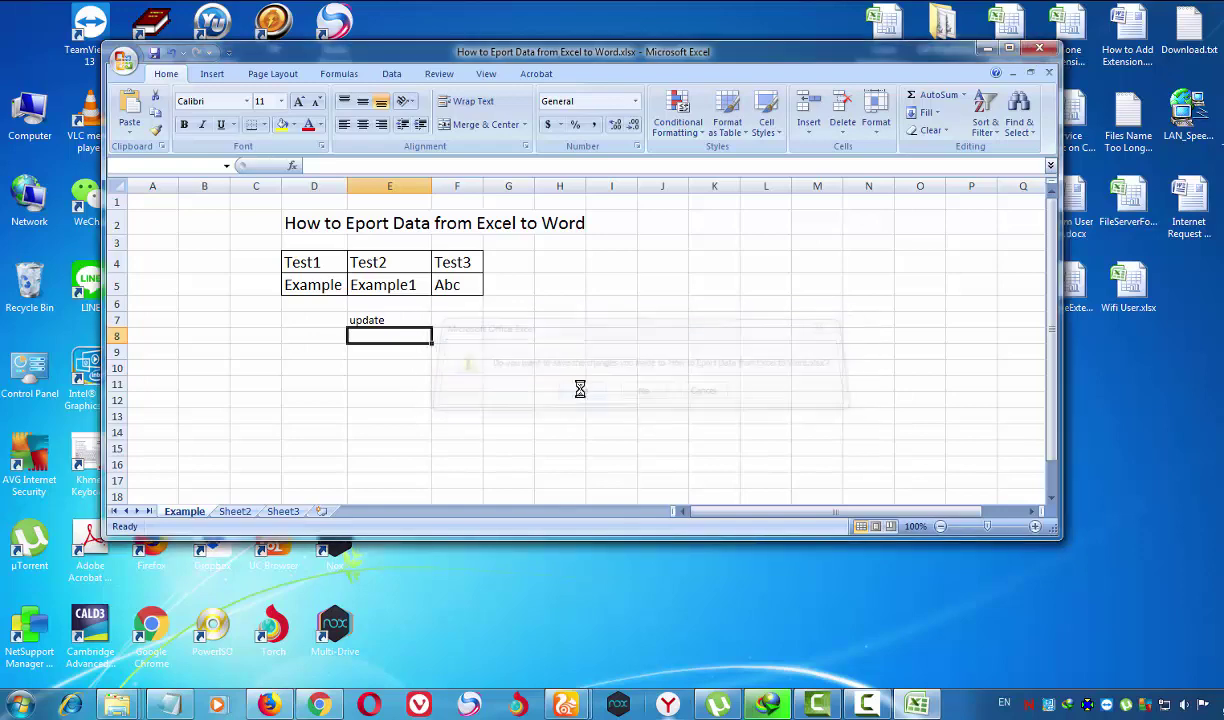
Step: Reopen the Word document and update its links so the table shows 'update'
{"action": "double_click", "coordinate": [510, 112]}
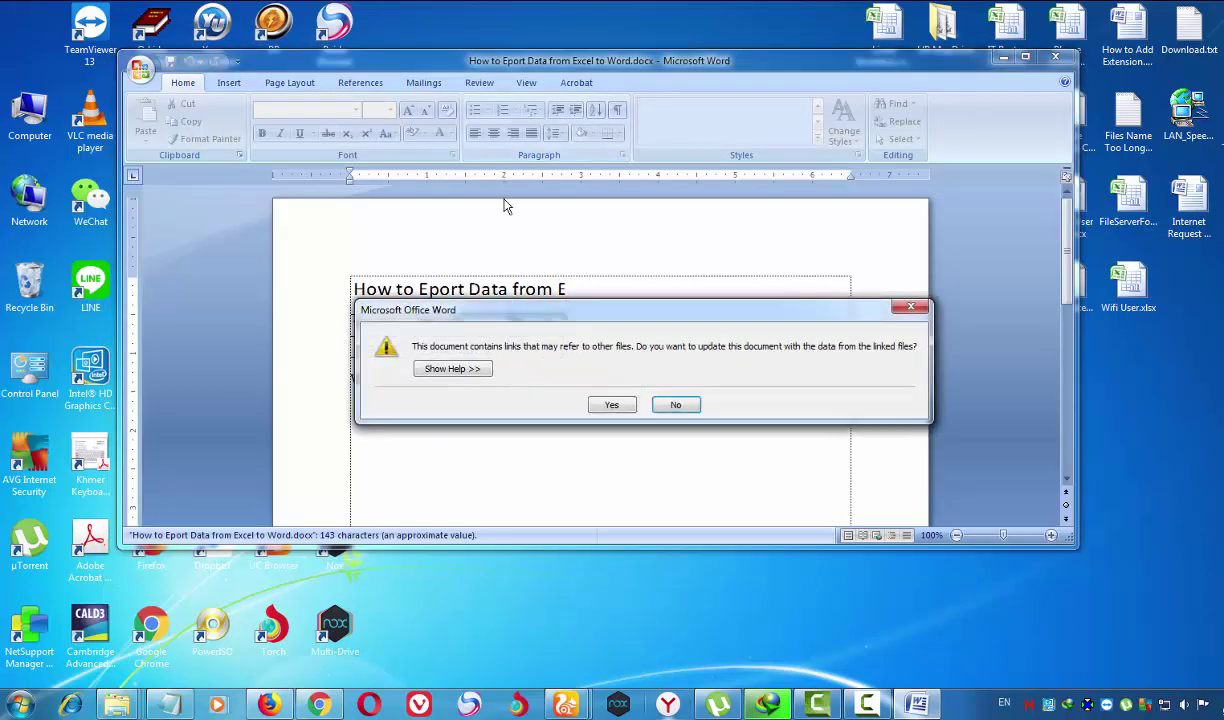
{"action": "left_click", "coordinate": [598, 406]}
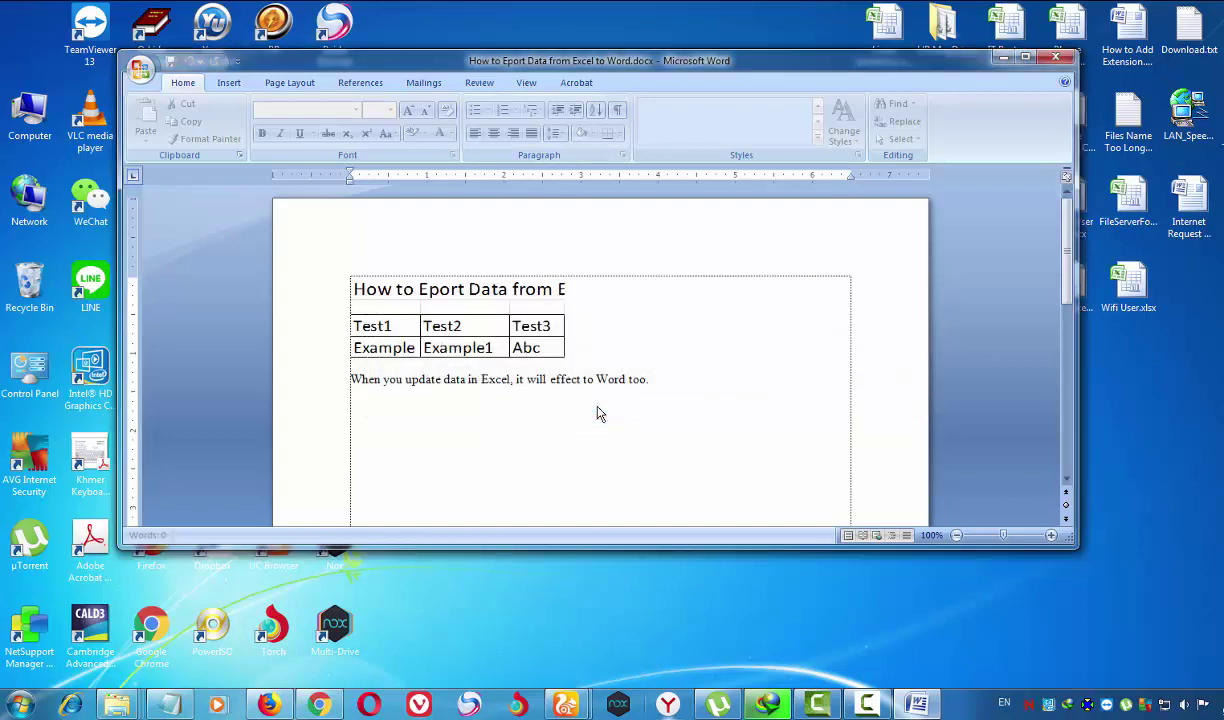
{"action": "left_click", "coordinate": [455, 387]}
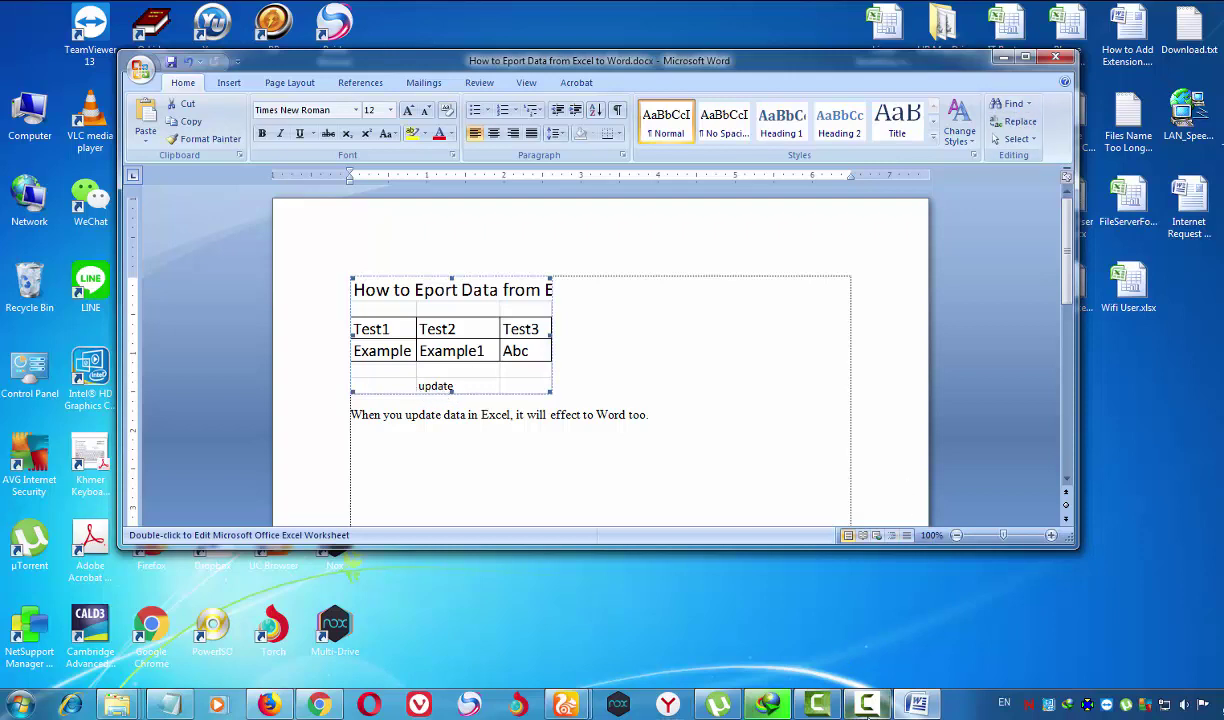
Step: Save and close the updated Word document
{"action": "left_click", "coordinate": [1055, 57]}
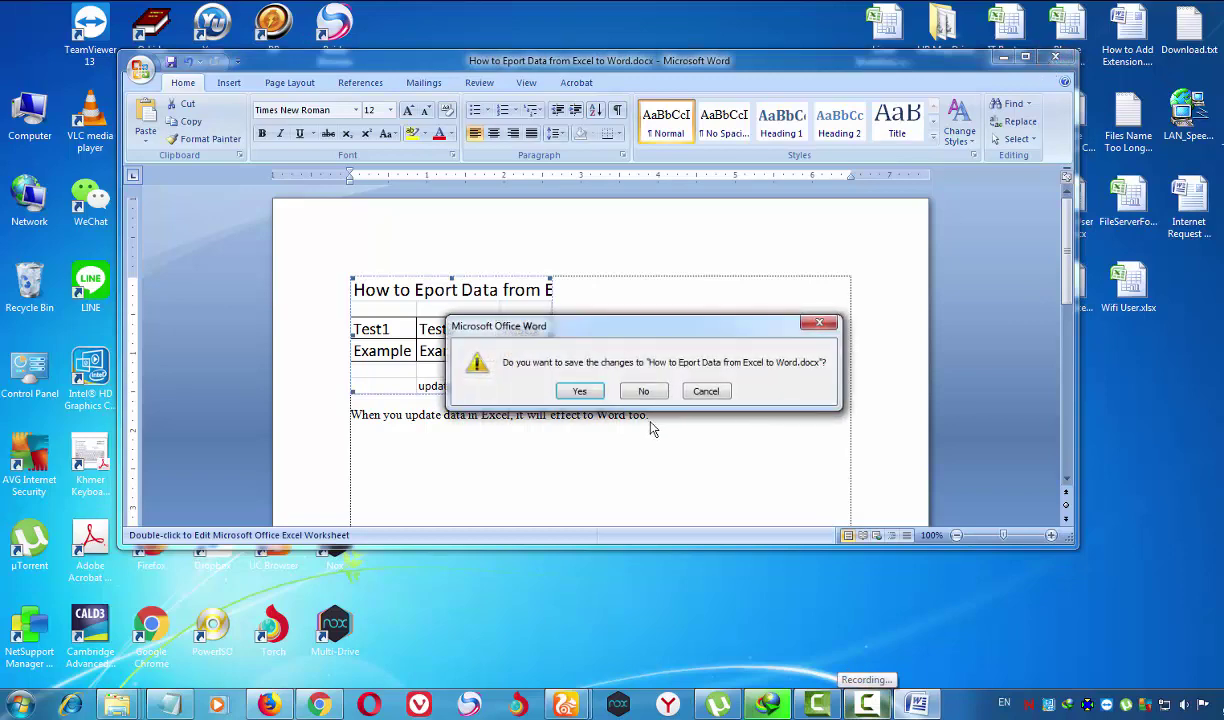
{"action": "left_click", "coordinate": [580, 392]}
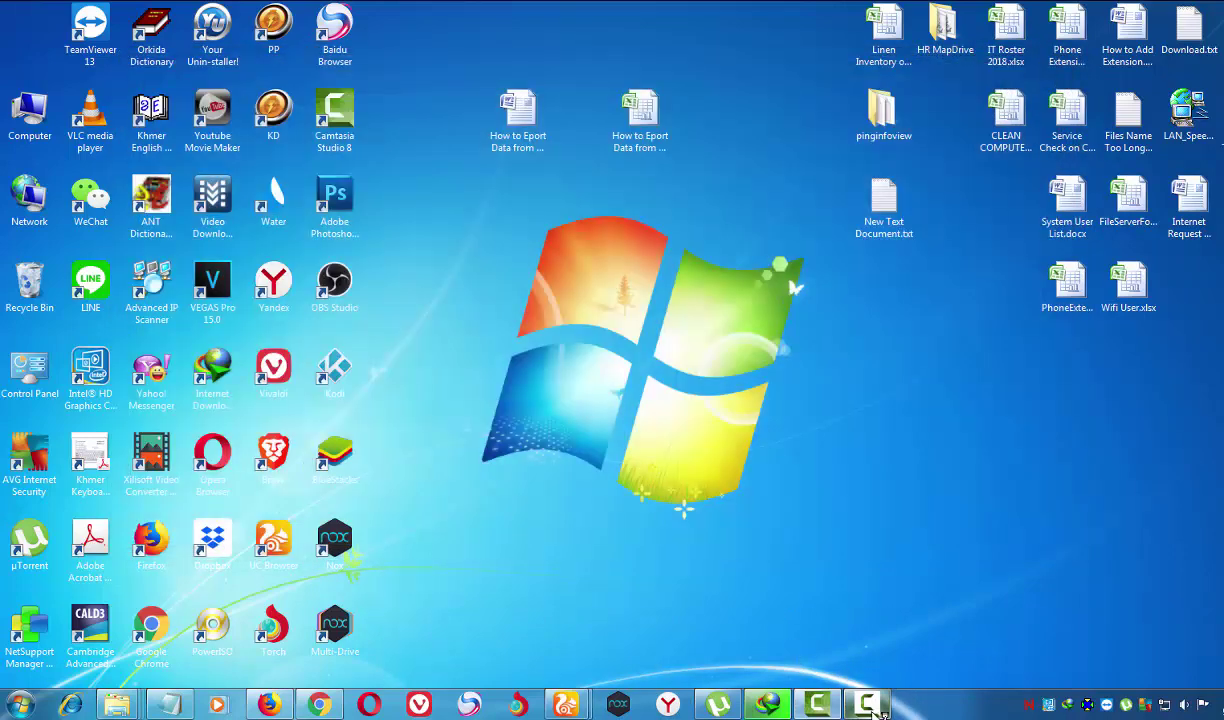
{"action": "left_click", "coordinate": [872, 705]}
{"action": "left_click", "coordinate": [1080, 612]}
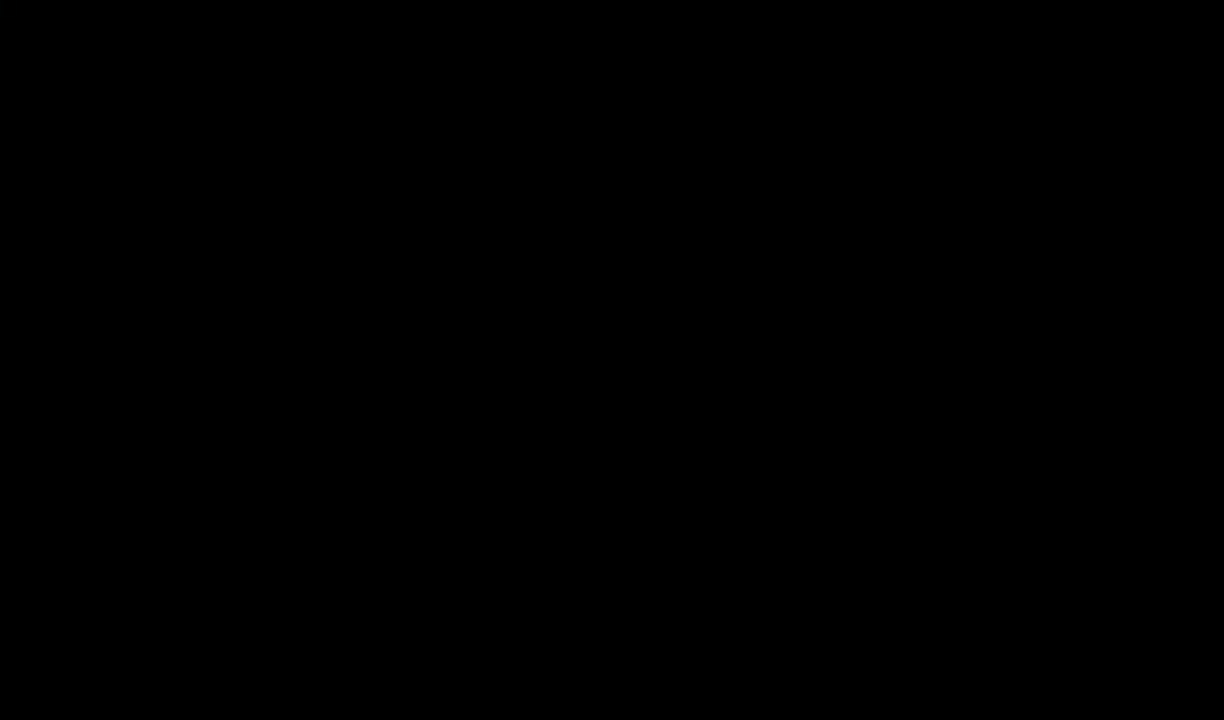